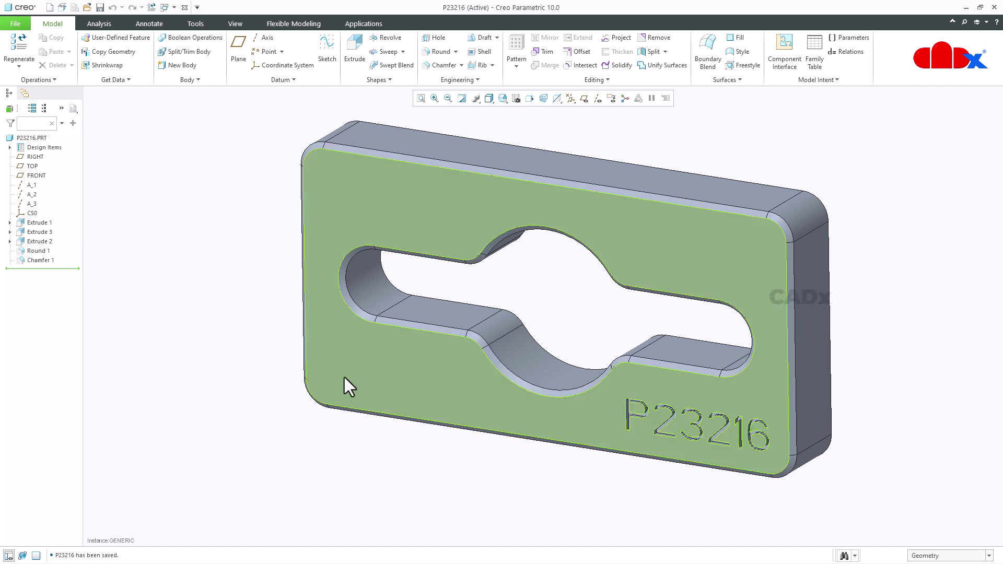
- Add the text "CADx" above the slot in the Extrude 2 sketch, complete the cut, and undo the edit
{"action": "left_click", "coordinate": [46, 240]}
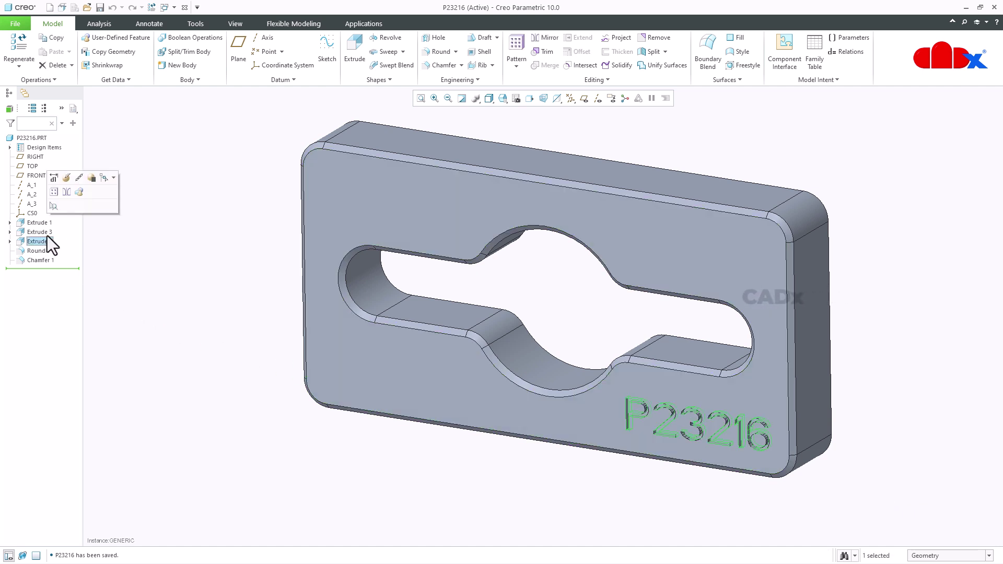
{"action": "left_click", "coordinate": [66, 178]}
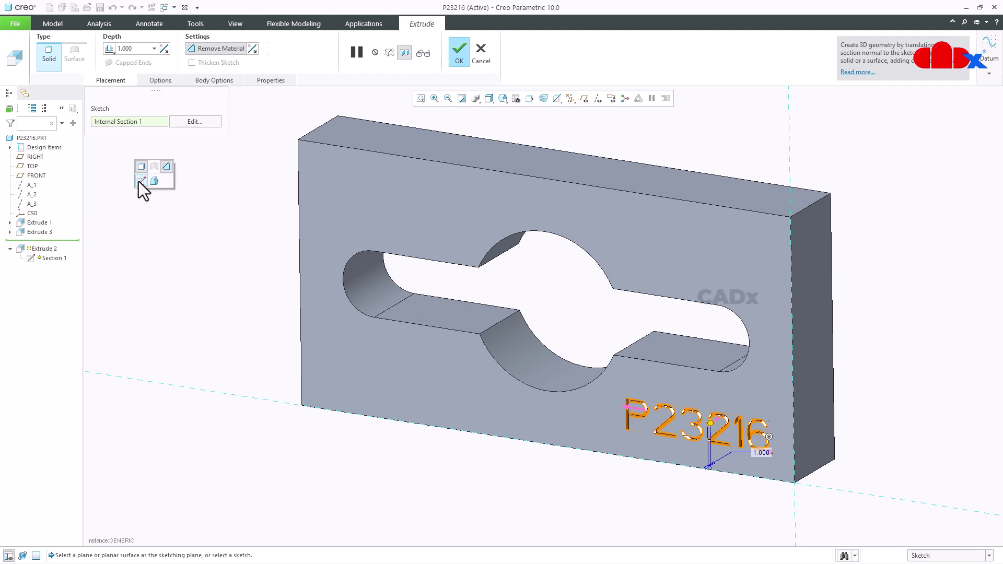
{"action": "left_click", "coordinate": [140, 181]}
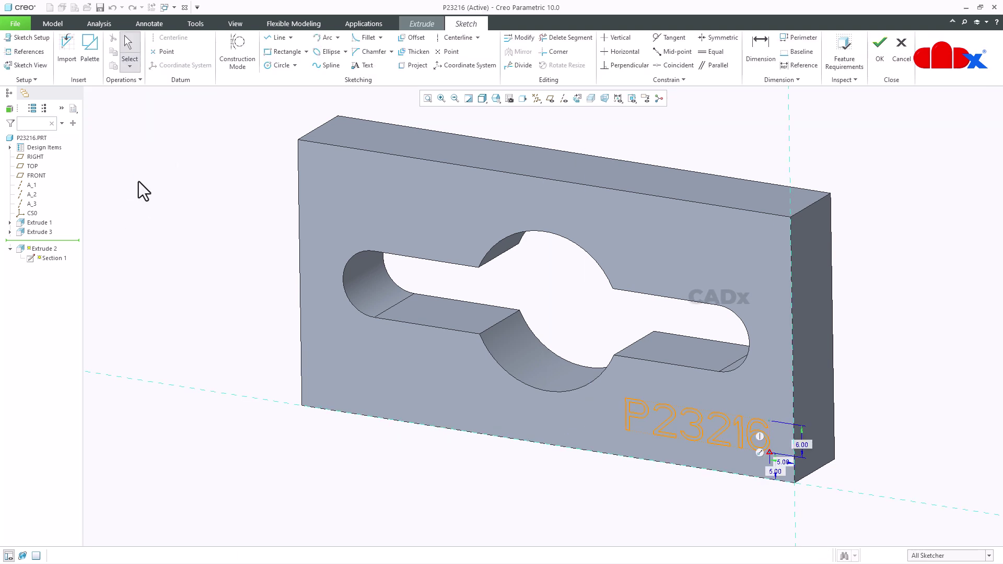
{"action": "left_click", "coordinate": [361, 66]}
{"action": "left_click", "coordinate": [630, 258]}
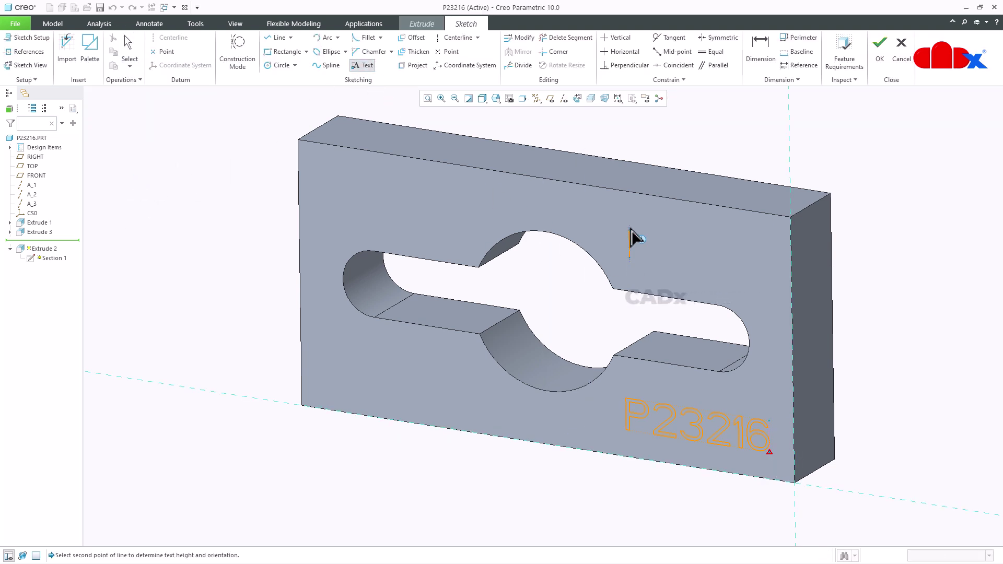
{"action": "type", "text": "CADx"}
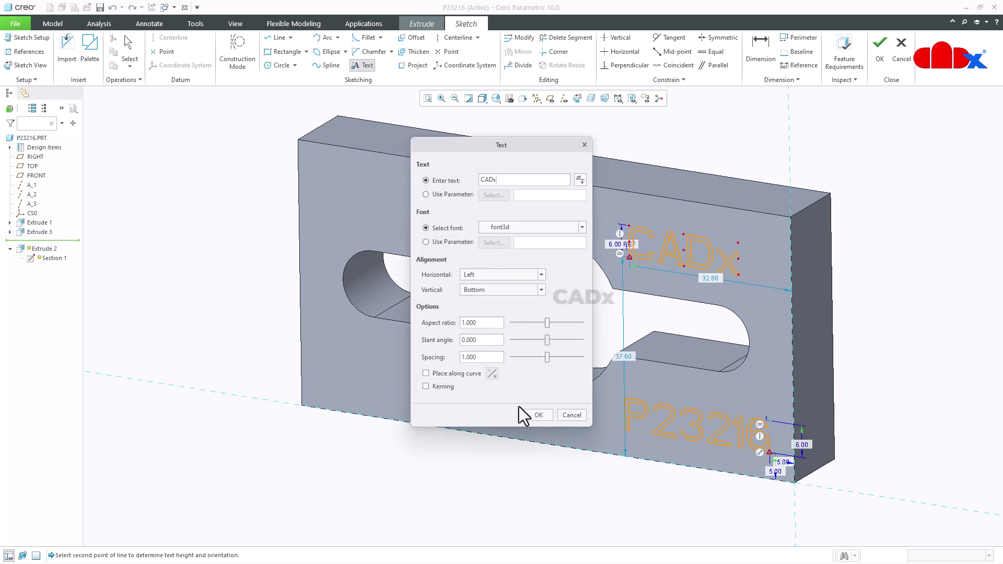
{"action": "left_click", "coordinate": [532, 415]}
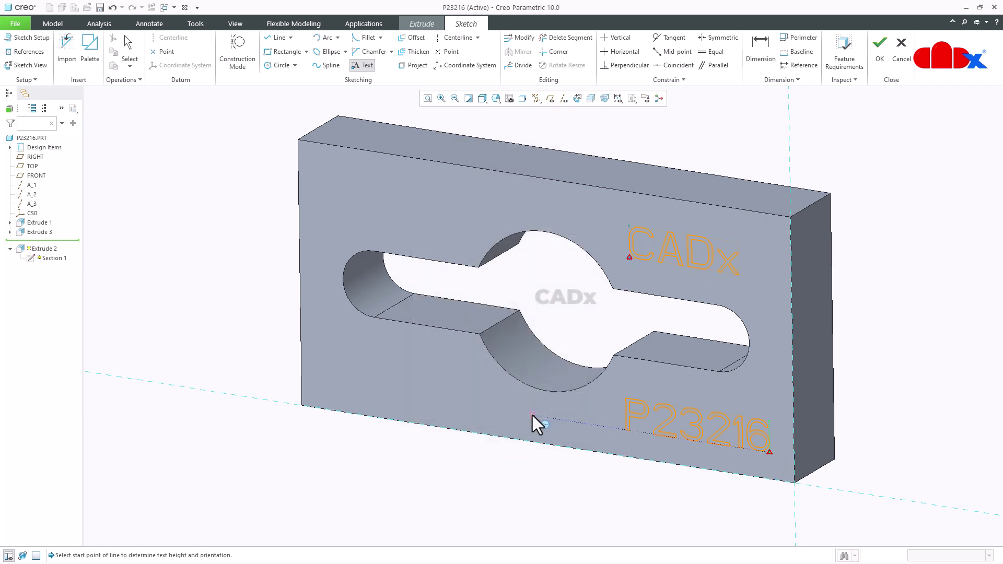
{"action": "left_click", "coordinate": [884, 49]}
{"action": "left_click", "coordinate": [459, 49]}
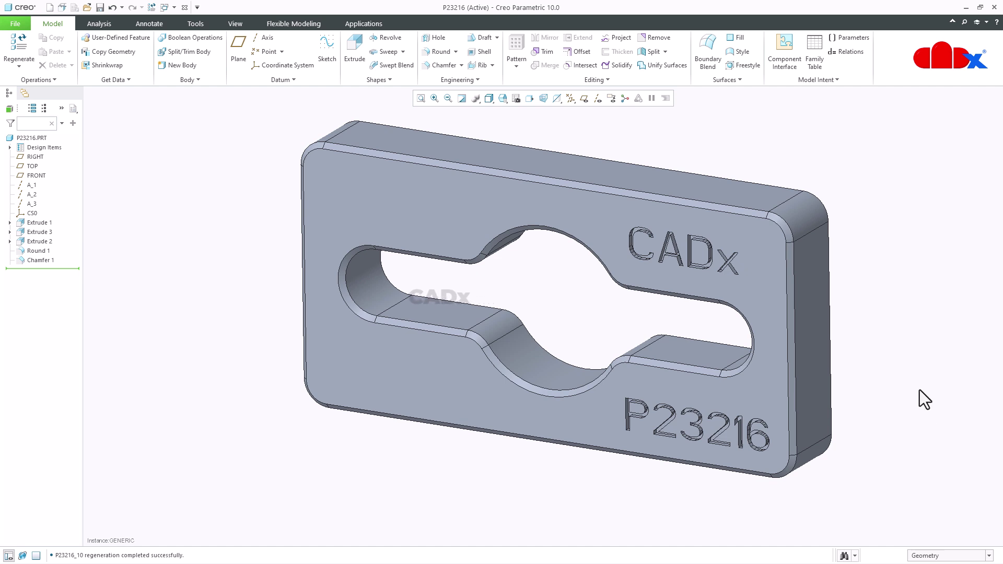
{"action": "key", "text": "ctrl+z"}
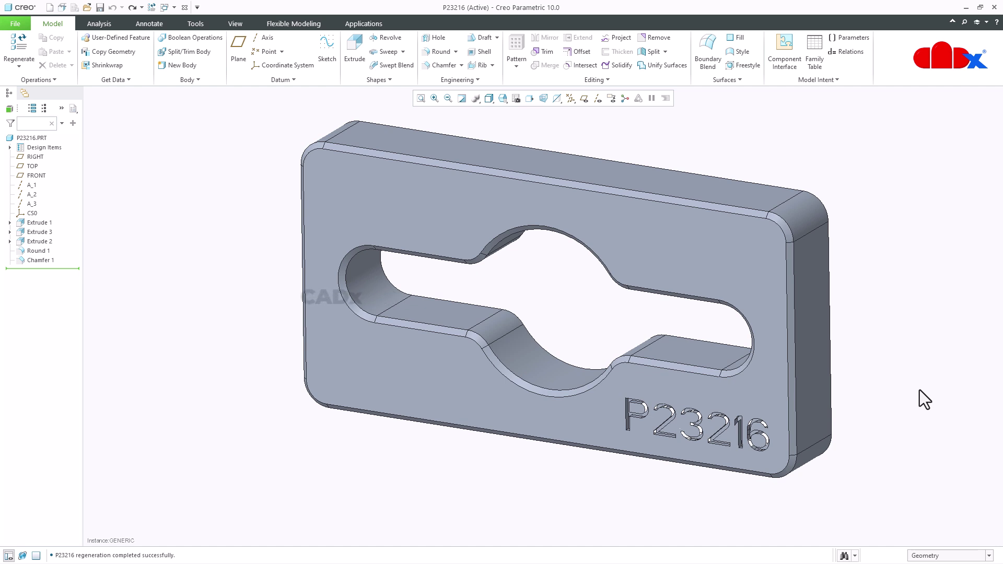
- Open instance P23216_10 from the family table, examine its engraved part number up close, and close its window
{"action": "left_click", "coordinate": [809, 57]}
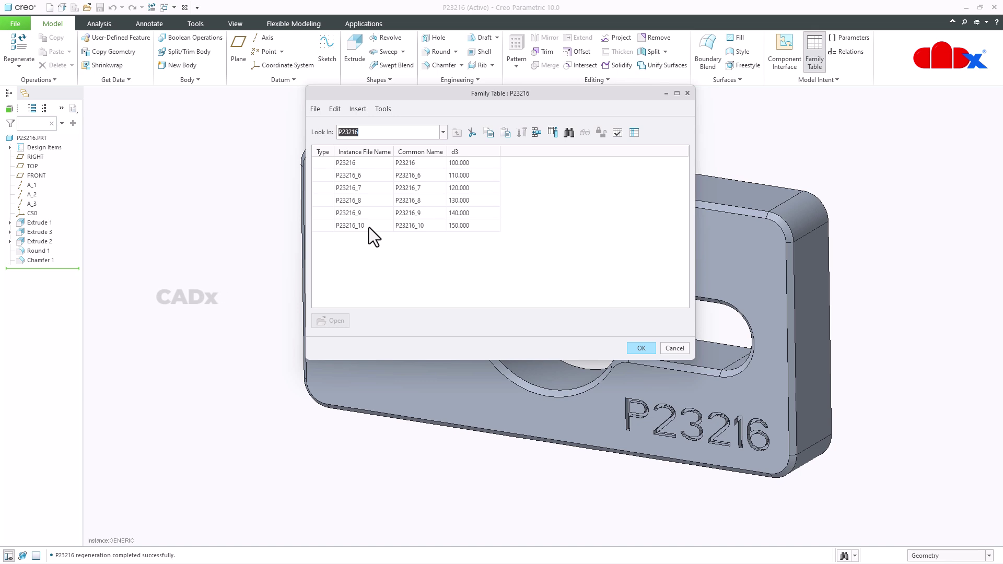
{"action": "left_click", "coordinate": [347, 226]}
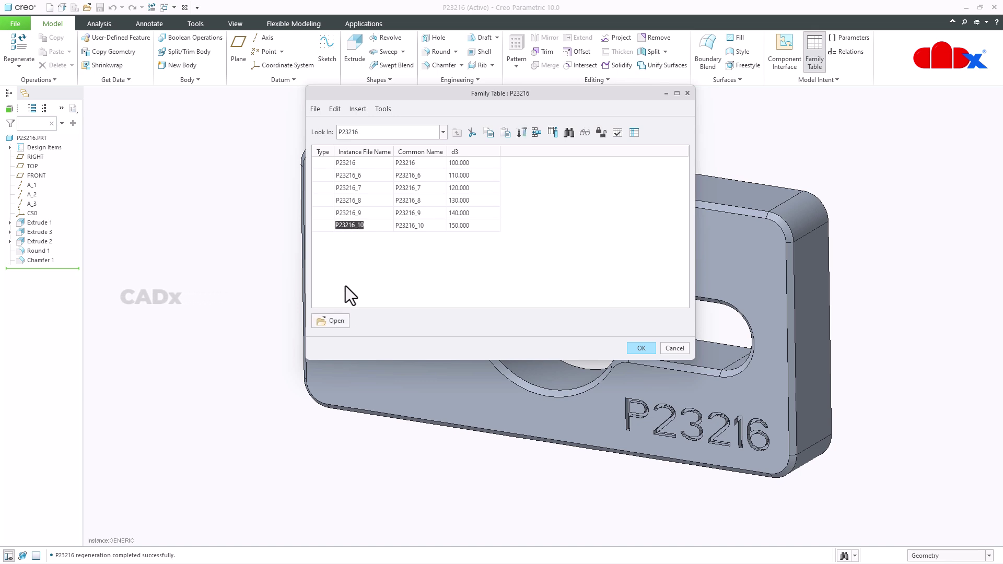
{"action": "left_click", "coordinate": [334, 321]}
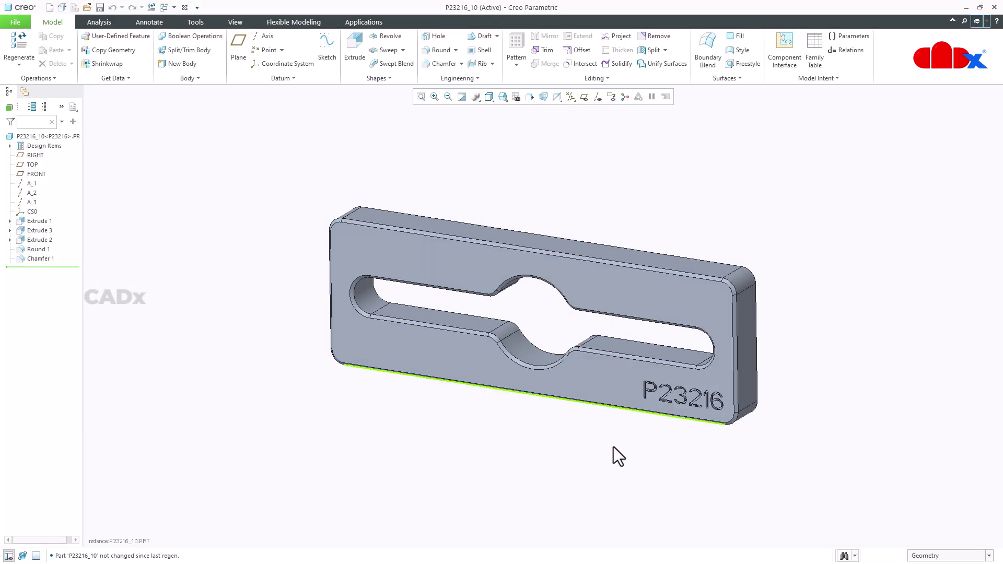
{"action": "scroll", "coordinate": [658, 449], "scroll_direction": "down", "scroll_amount": 5}
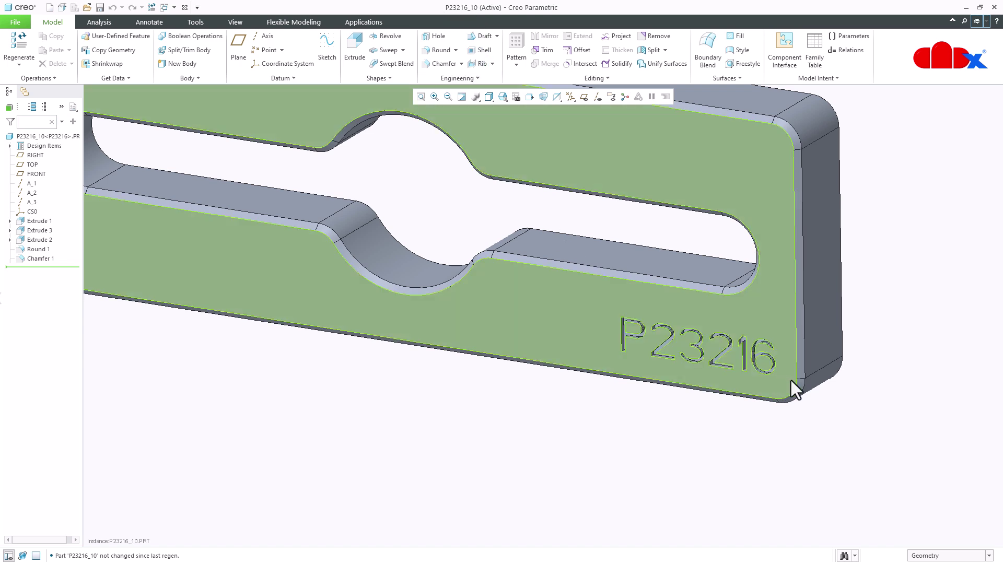
{"action": "left_click", "coordinate": [421, 97]}
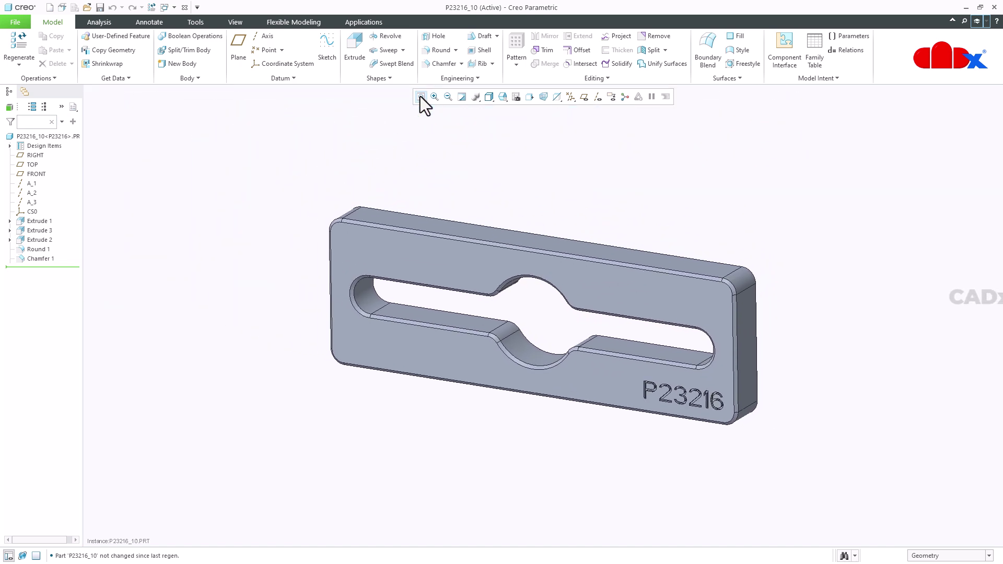
{"action": "left_click", "coordinate": [184, 8]}
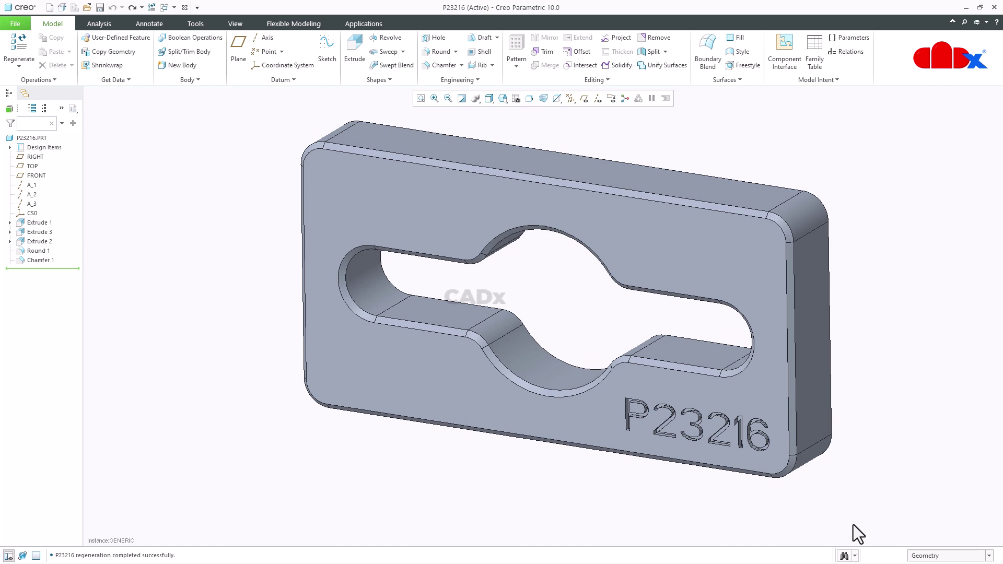
- Open the generic model of p23215.prt from the CAD folder
{"action": "left_click", "coordinate": [88, 7]}
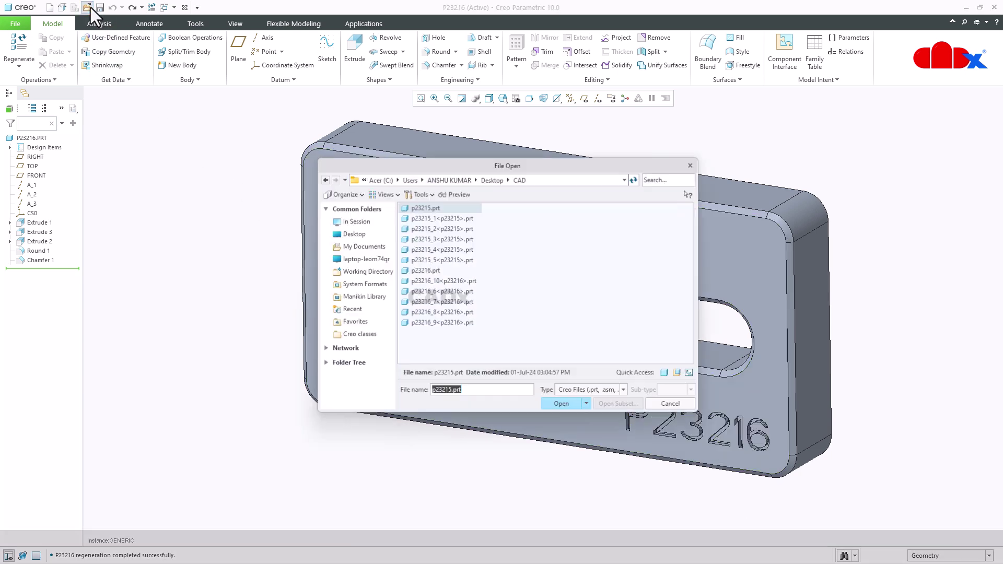
{"action": "double_click", "coordinate": [428, 209]}
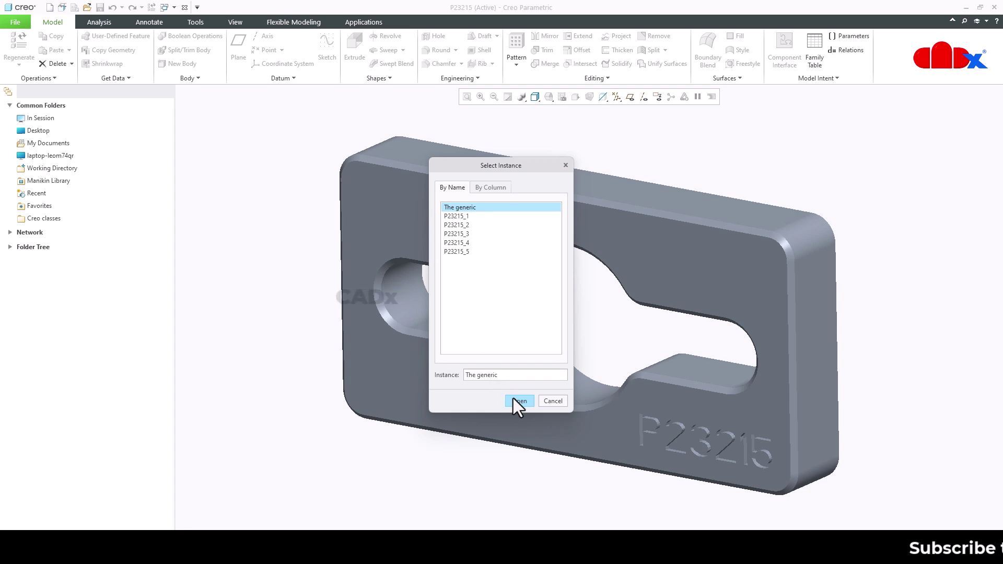
{"action": "left_click", "coordinate": [516, 400]}
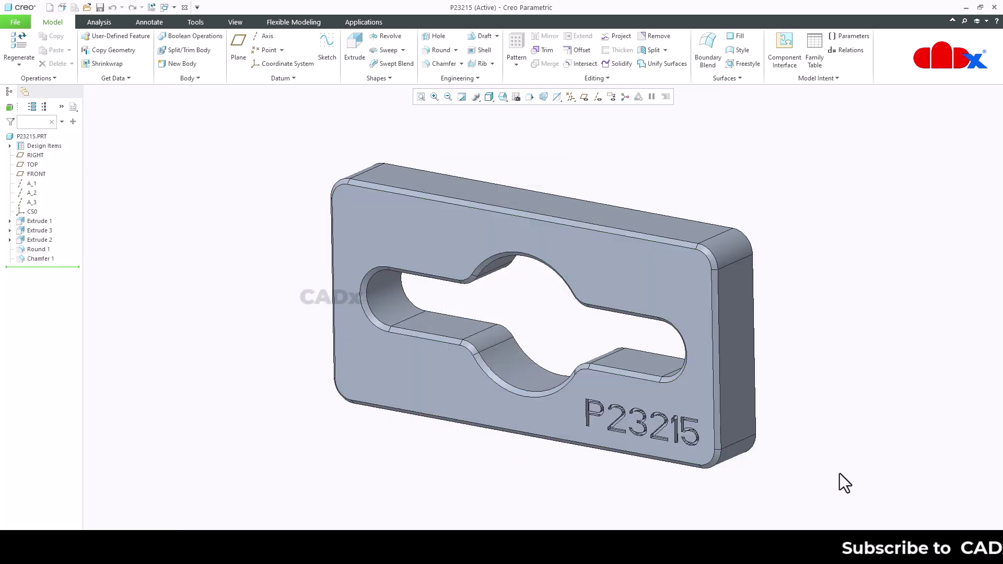
- Open instance P23215_5 from the family table and examine its engraved part number up close
{"action": "left_click", "coordinate": [813, 64]}
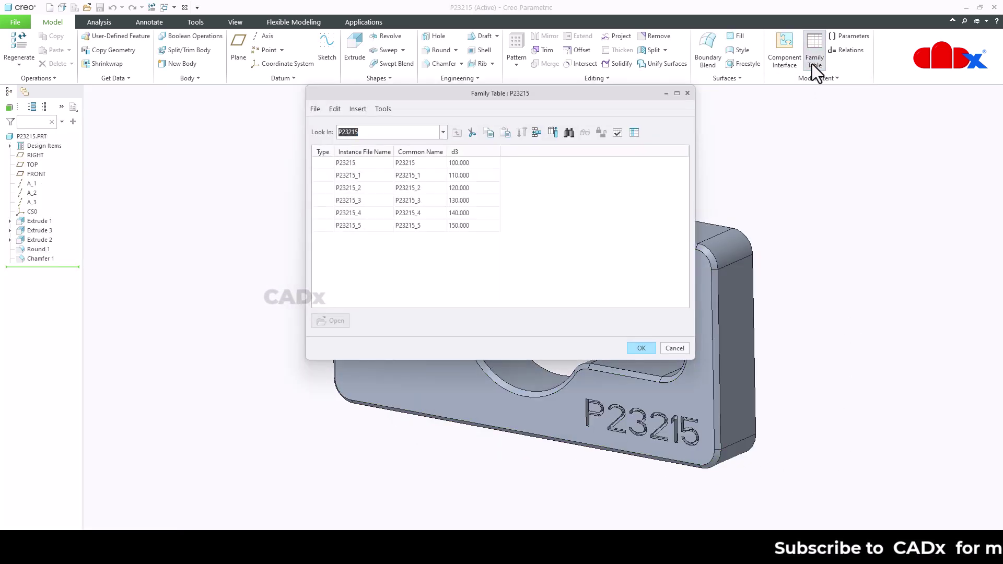
{"action": "left_click", "coordinate": [344, 225]}
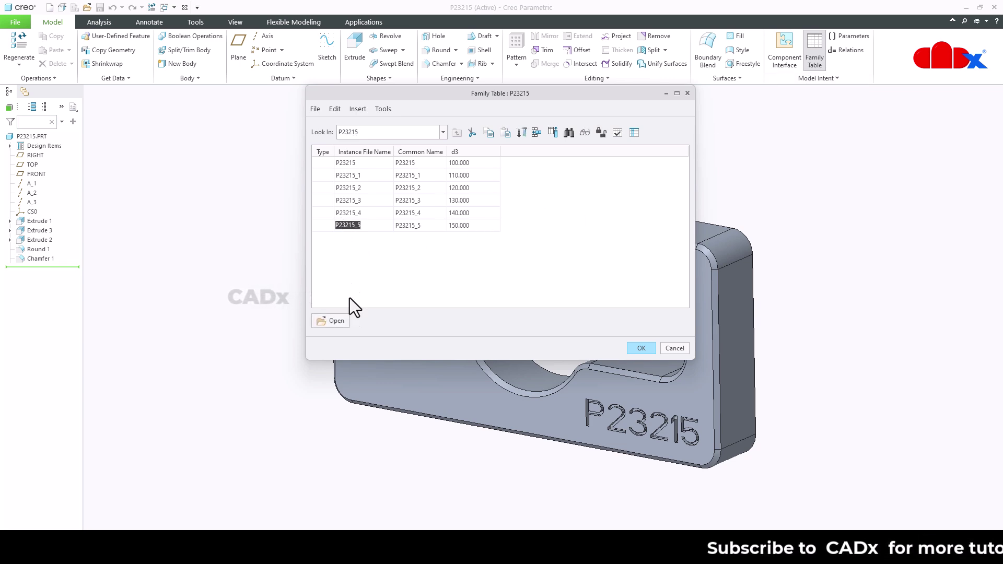
{"action": "left_click", "coordinate": [342, 324]}
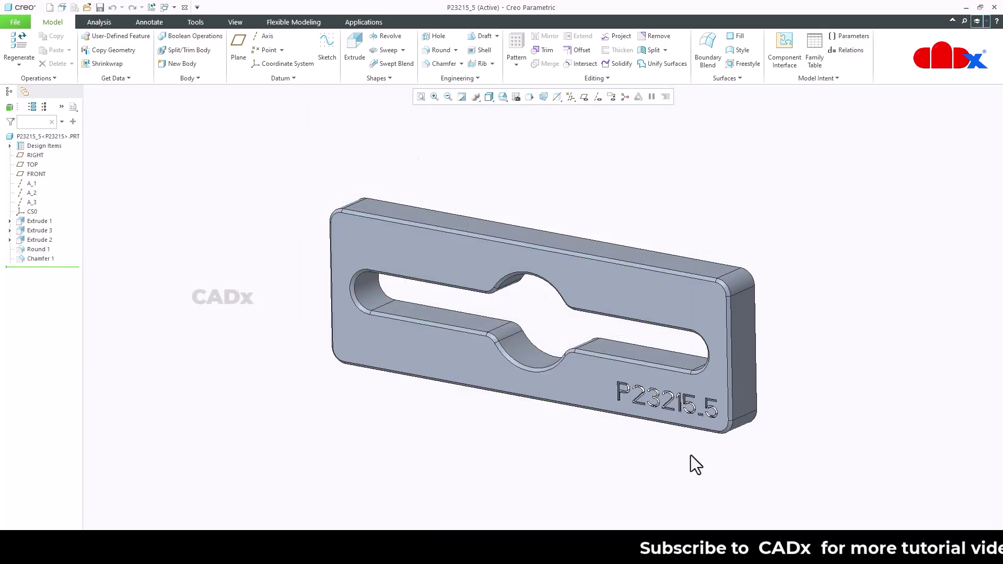
{"action": "scroll", "coordinate": [691, 455], "scroll_direction": "down", "scroll_amount": 5}
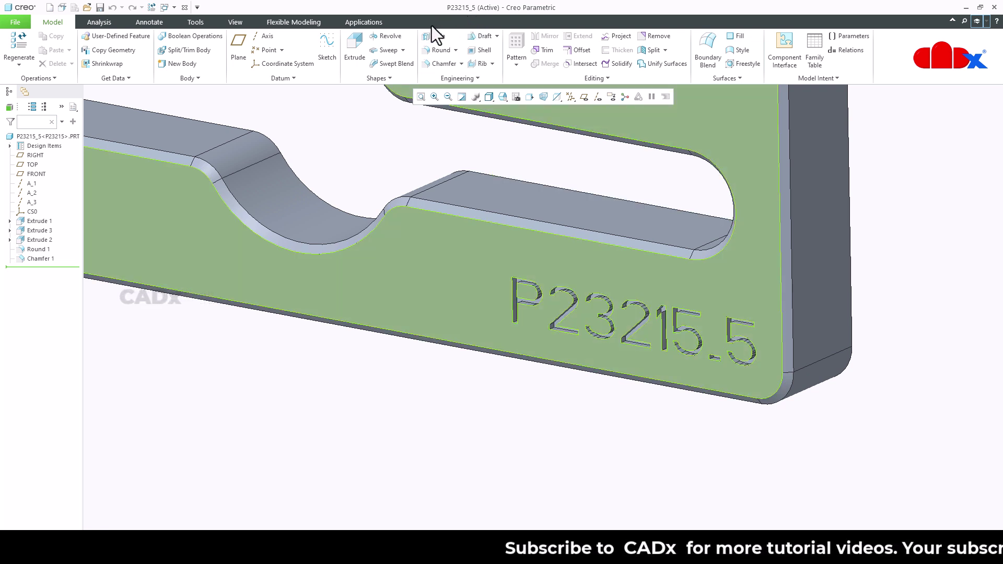
- Return to the generic P23215 part, open its P23215_3 instance from the family table, and examine the engraved number
{"action": "left_click", "coordinate": [170, 8]}
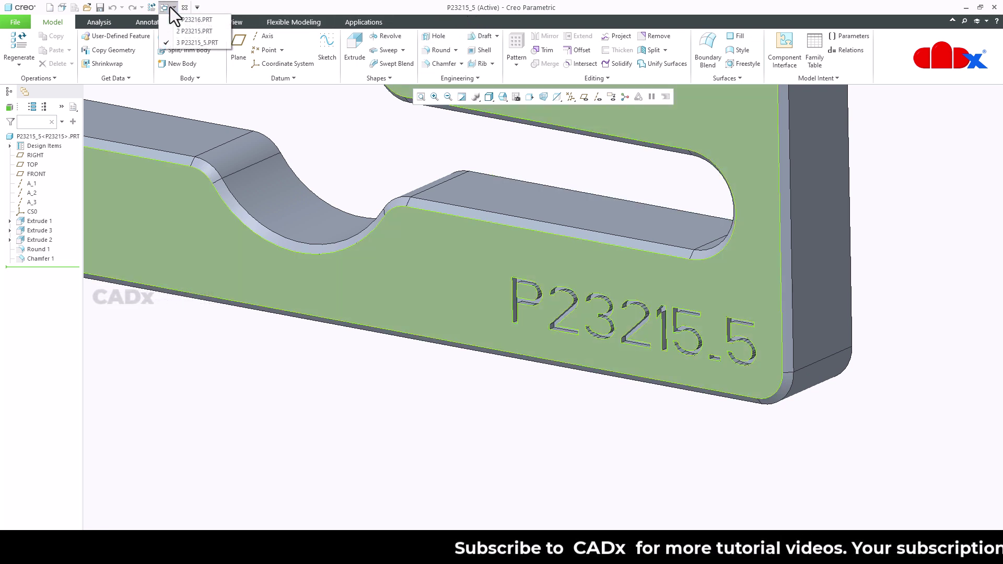
{"action": "left_click", "coordinate": [185, 30]}
{"action": "left_click", "coordinate": [811, 57]}
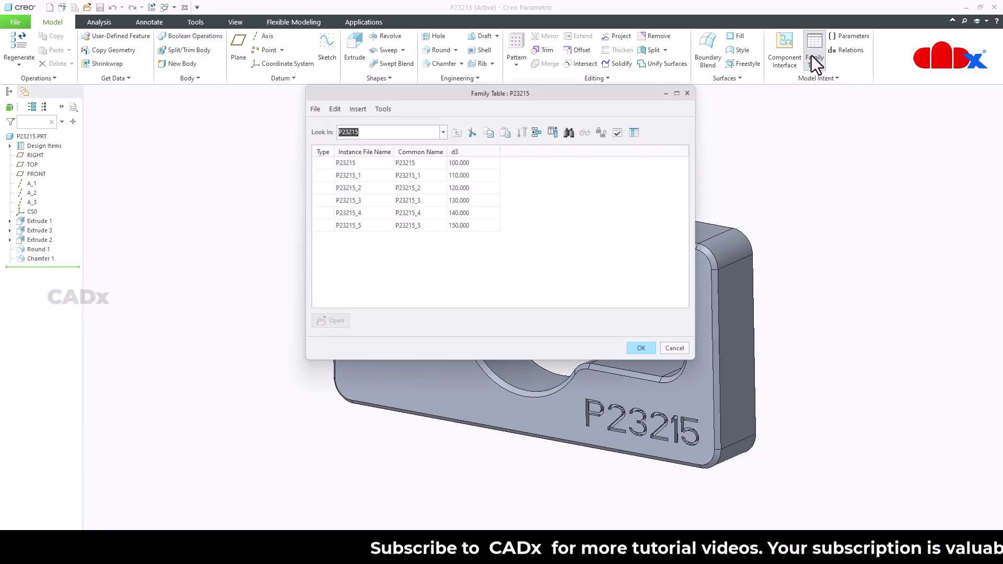
{"action": "left_click", "coordinate": [345, 202]}
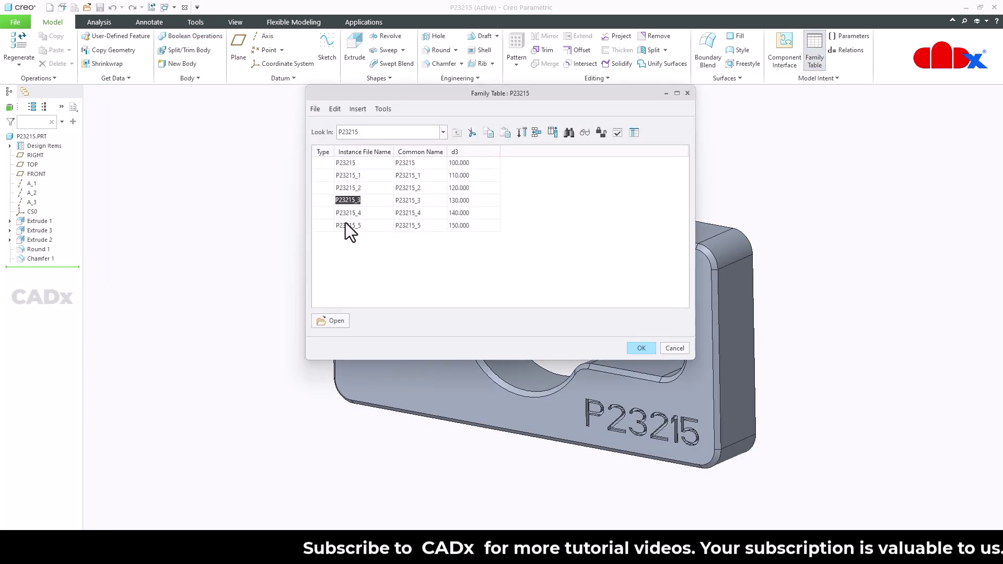
{"action": "left_click", "coordinate": [336, 322]}
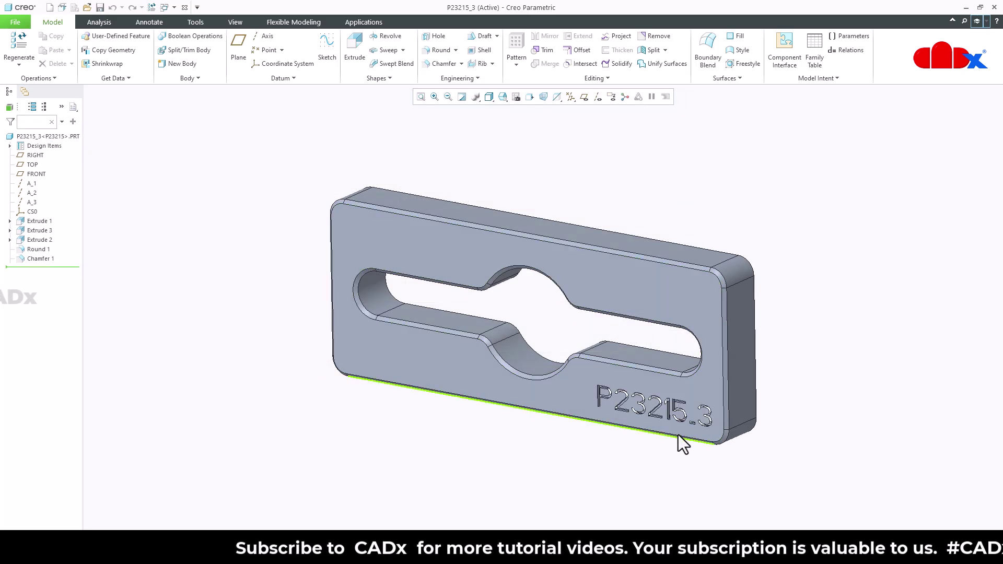
{"action": "scroll", "coordinate": [674, 426], "scroll_direction": "up", "scroll_amount": 3}
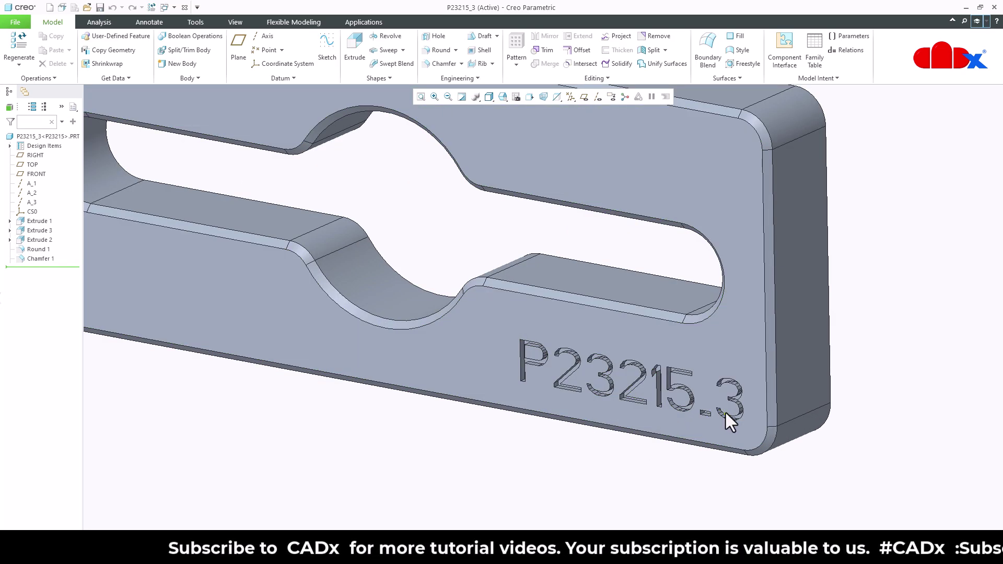
{"action": "left_click", "coordinate": [702, 355]}
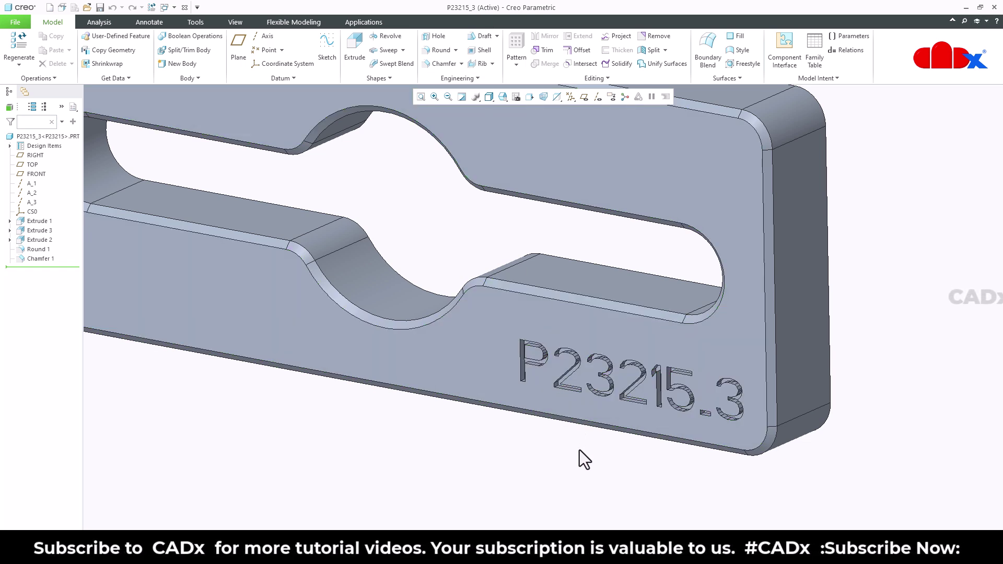
- Switch back through the generic P23215 part to the P23216 part window
{"action": "left_click", "coordinate": [175, 8]}
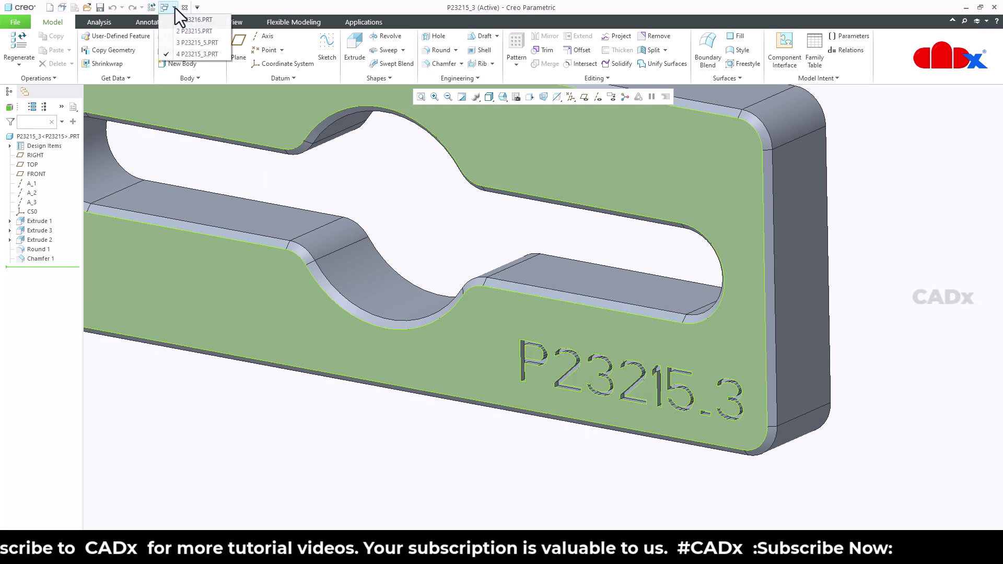
{"action": "left_click", "coordinate": [180, 29]}
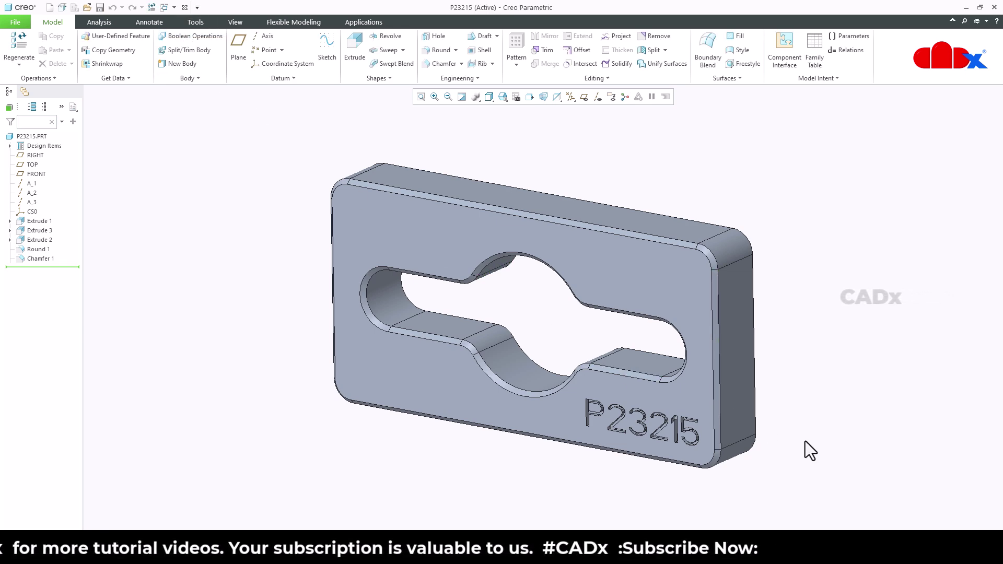
{"action": "left_click", "coordinate": [170, 8]}
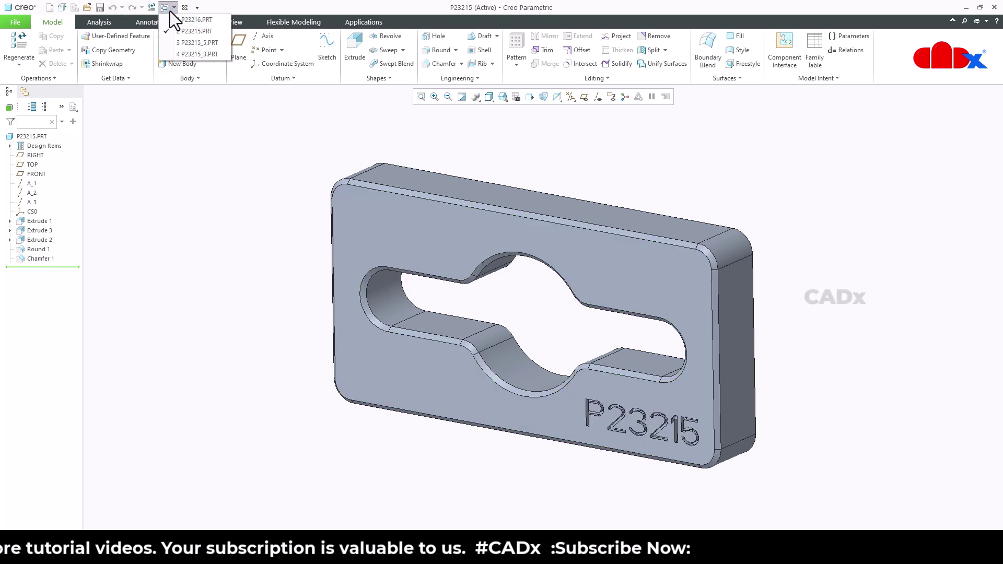
{"action": "left_click", "coordinate": [176, 20]}
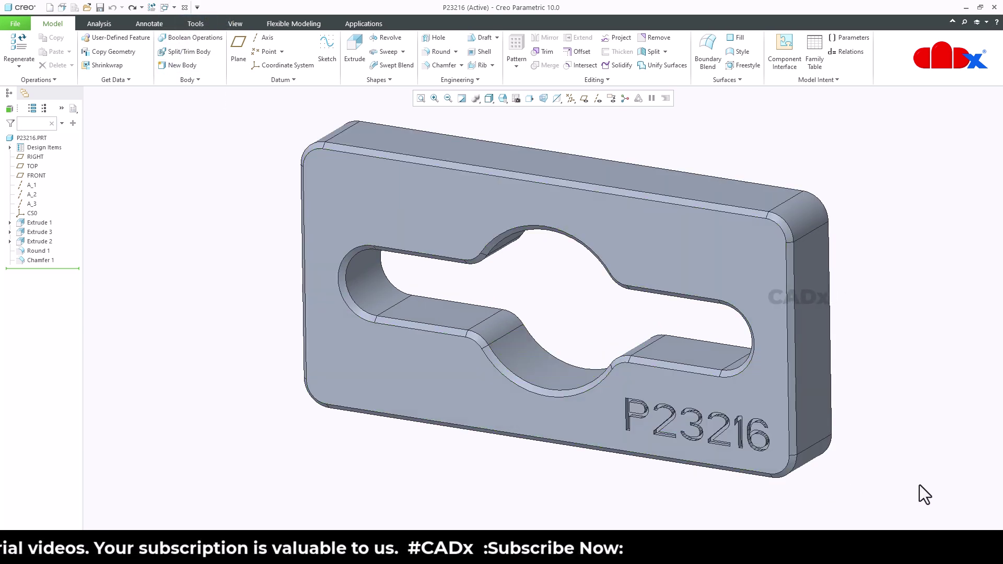
- Delete the Extrude 2 engraved-number feature from P23216 and confirm the deletion
{"action": "right_click", "coordinate": [42, 240]}
{"action": "left_click", "coordinate": [61, 341]}
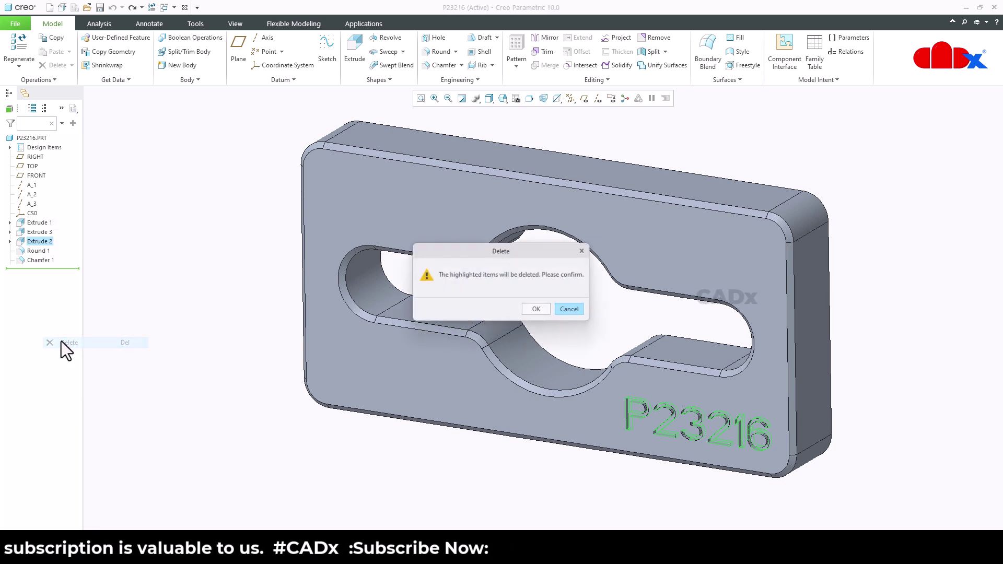
{"action": "left_click", "coordinate": [537, 310]}
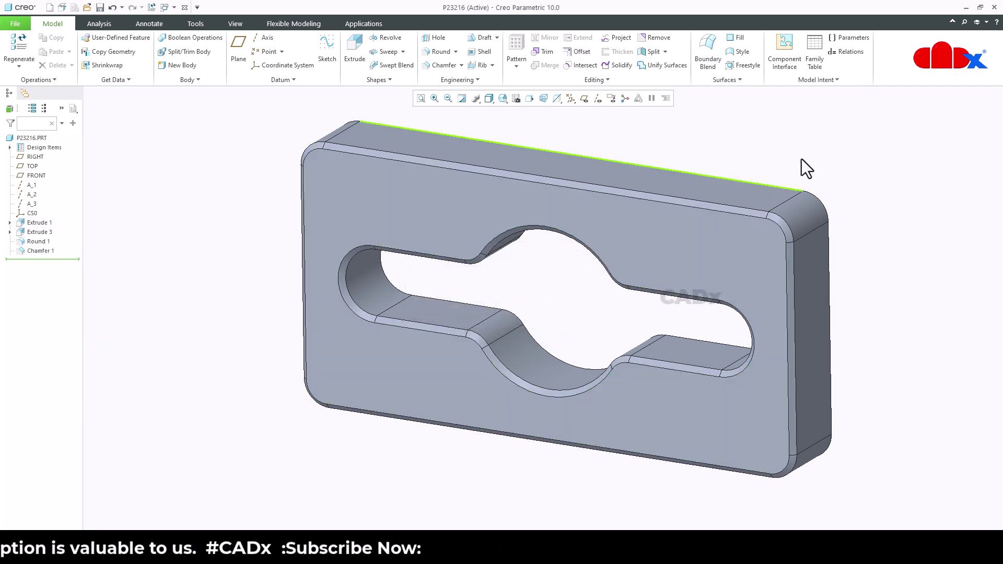
- Add the part-level relation part_name=rel_model_name to P23216 and verify it
{"action": "left_click", "coordinate": [848, 52]}
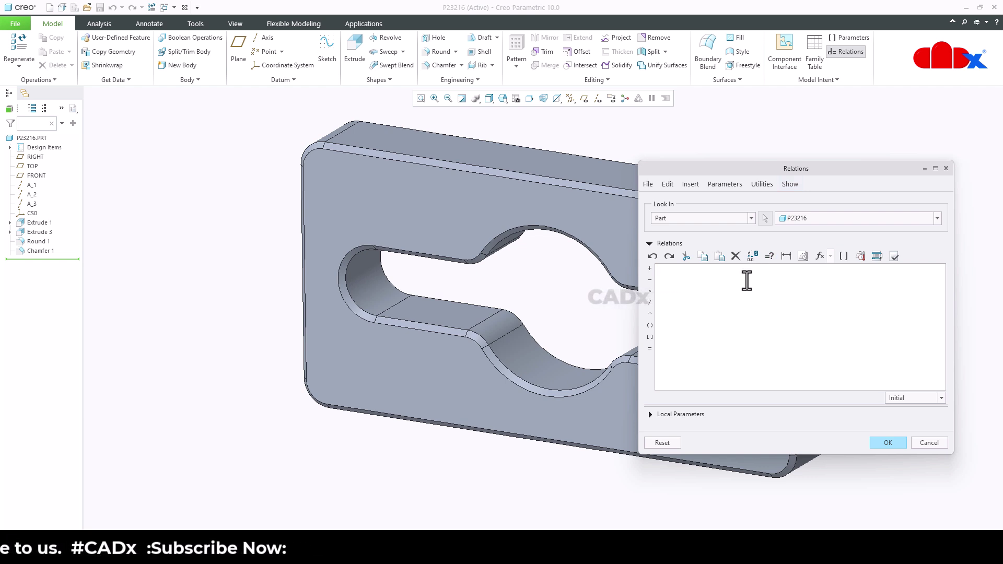
{"action": "type", "text": "part_name=rel_model_name"}
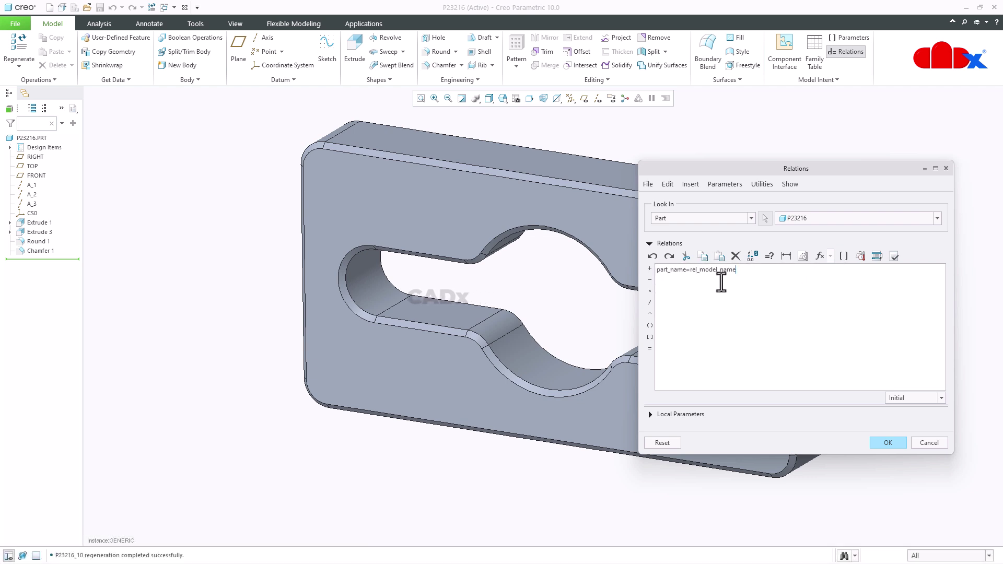
{"action": "left_click_drag", "start_coordinate": [749, 274], "coordinate": [690, 272]}
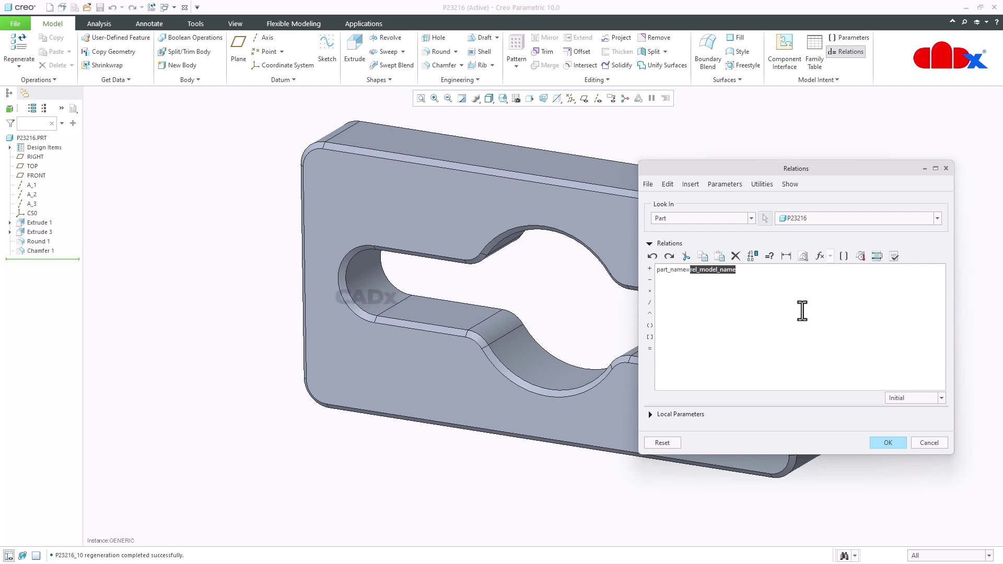
{"action": "left_click", "coordinate": [894, 256]}
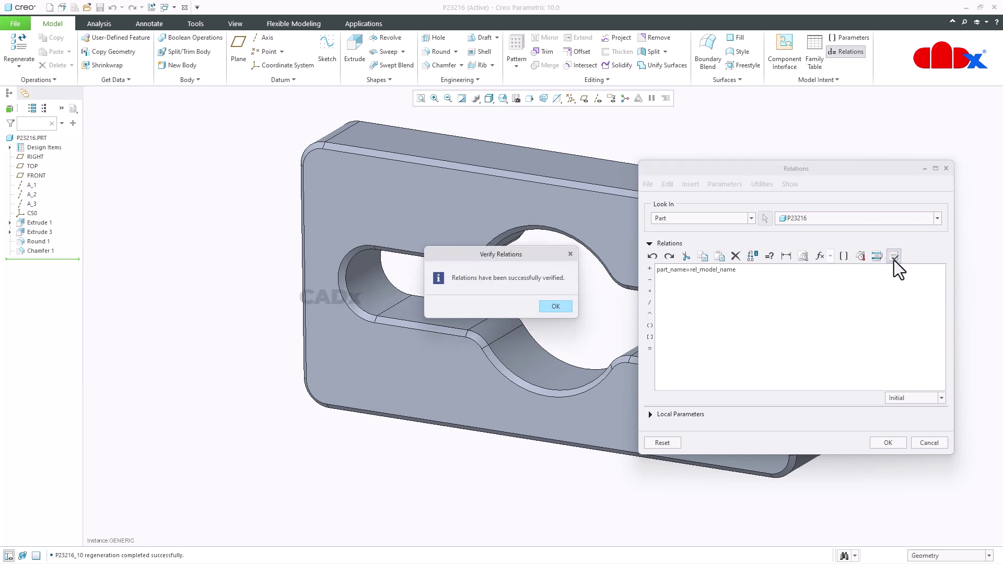
{"action": "left_click", "coordinate": [561, 307]}
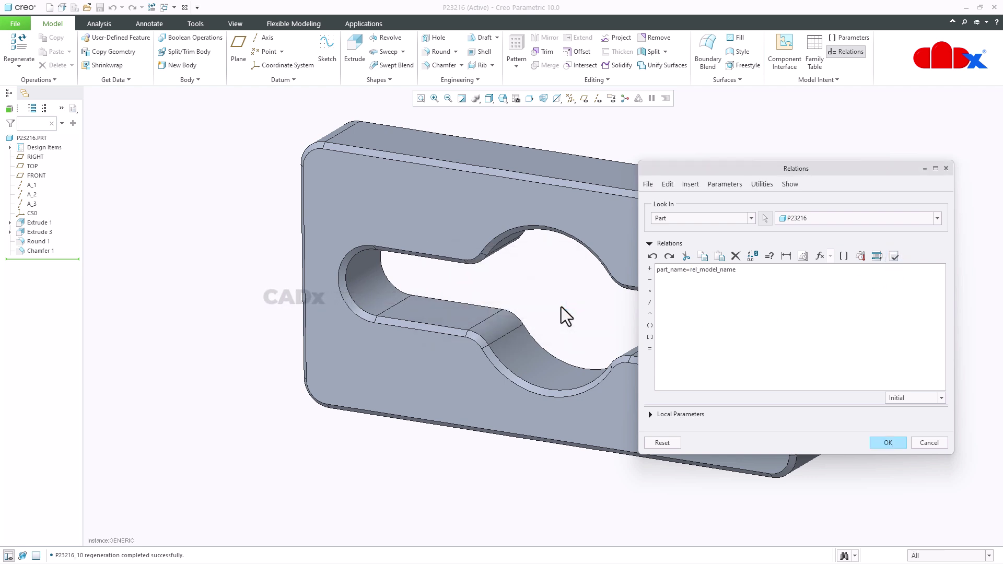
- Inspect the PART_NAME entry among the local parameters and accept the new relation
{"action": "left_click", "coordinate": [653, 416]}
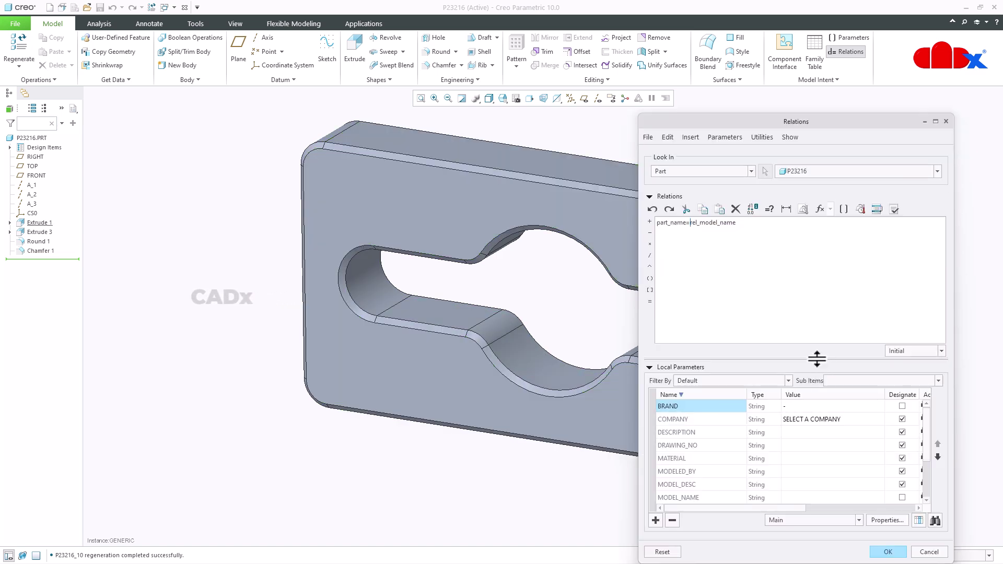
{"action": "left_click_drag", "start_coordinate": [818, 359], "coordinate": [819, 260]}
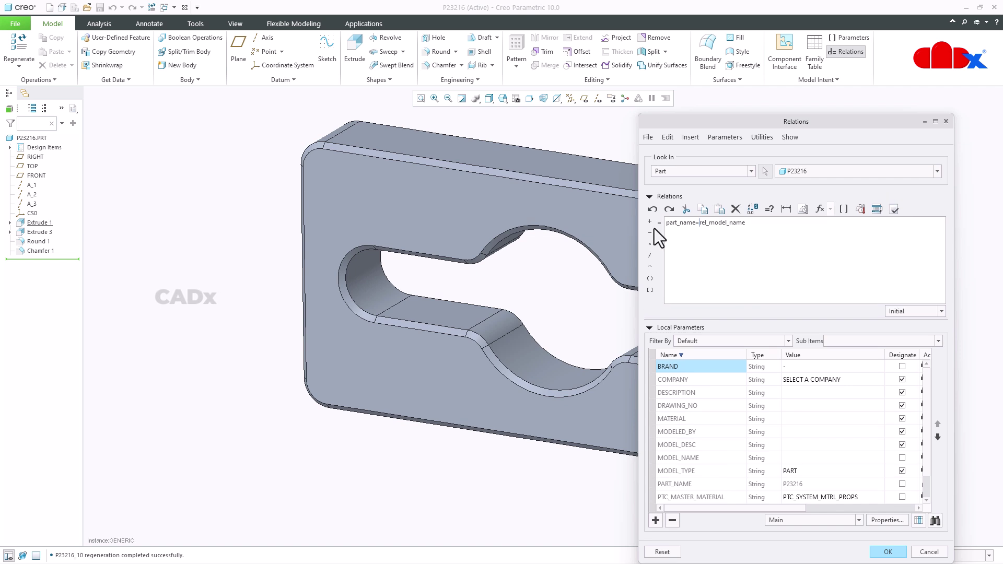
{"action": "left_click_drag", "start_coordinate": [666, 222], "coordinate": [695, 223]}
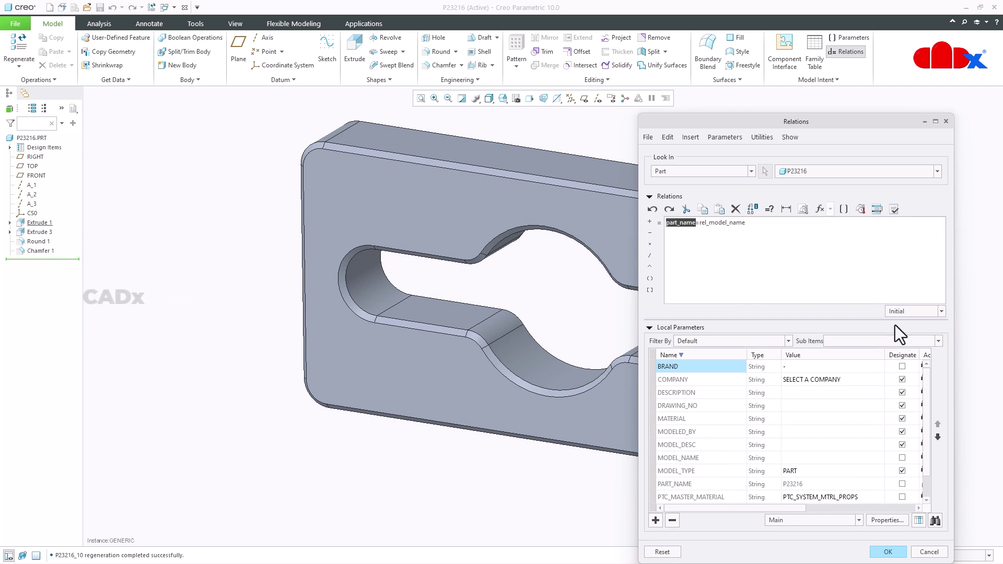
{"action": "left_click_drag", "start_coordinate": [929, 432], "coordinate": [927, 464]}
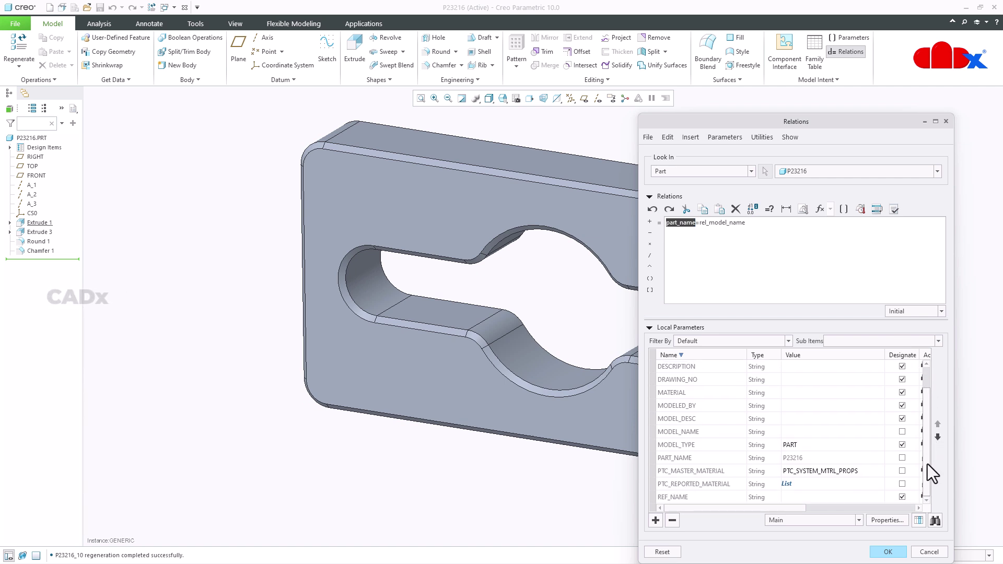
{"action": "left_click", "coordinate": [702, 458]}
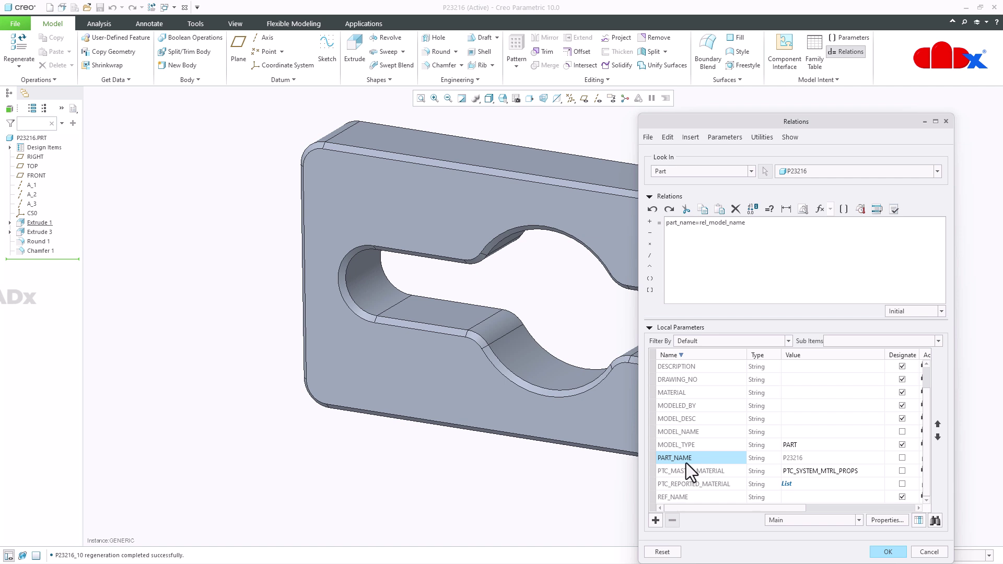
{"action": "left_click", "coordinate": [805, 460]}
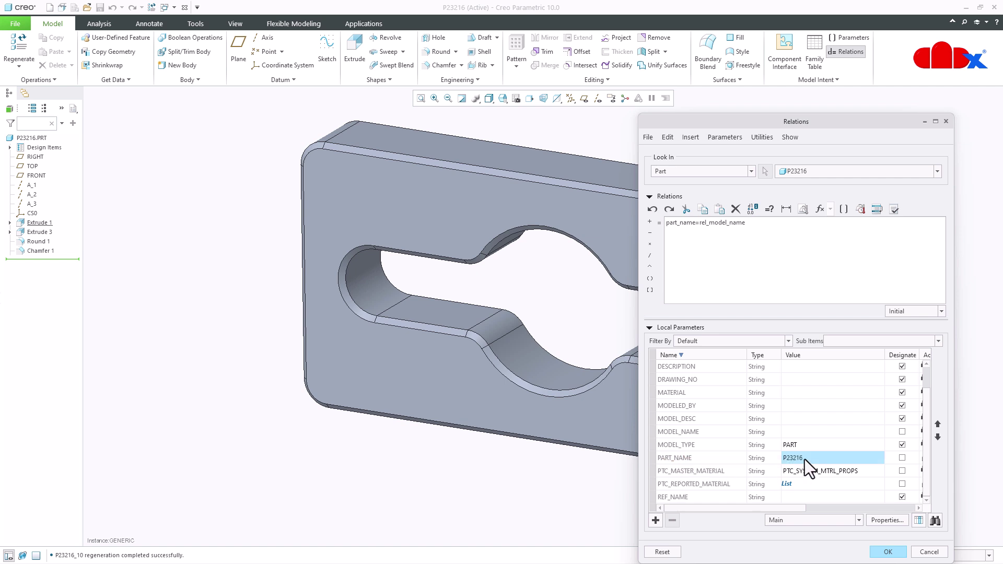
{"action": "left_click", "coordinate": [890, 552]}
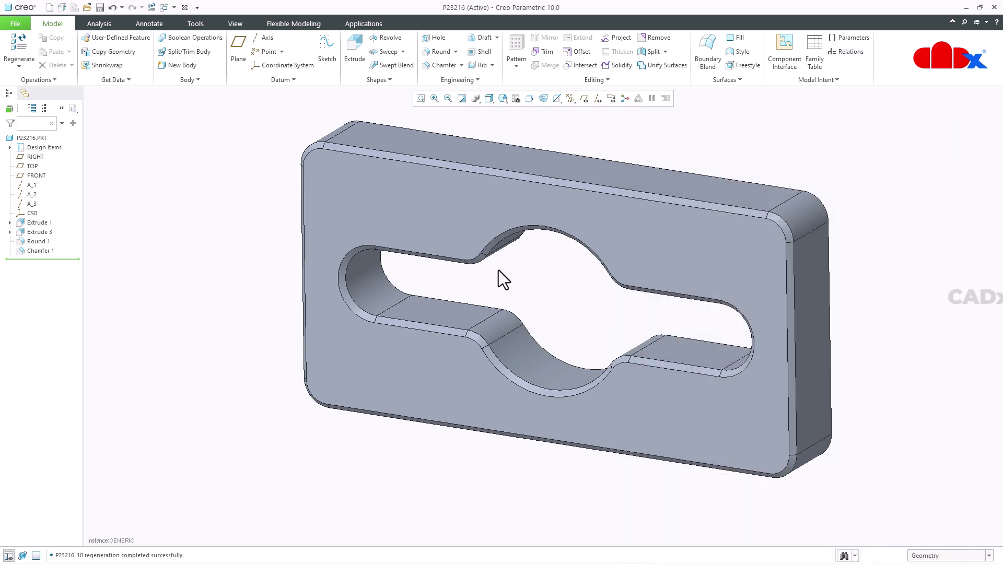
- Start an Extrude sketch on the plate's front face and place a vertical text line about 8.35 high near the lower-right corner
{"action": "left_click", "coordinate": [347, 48]}
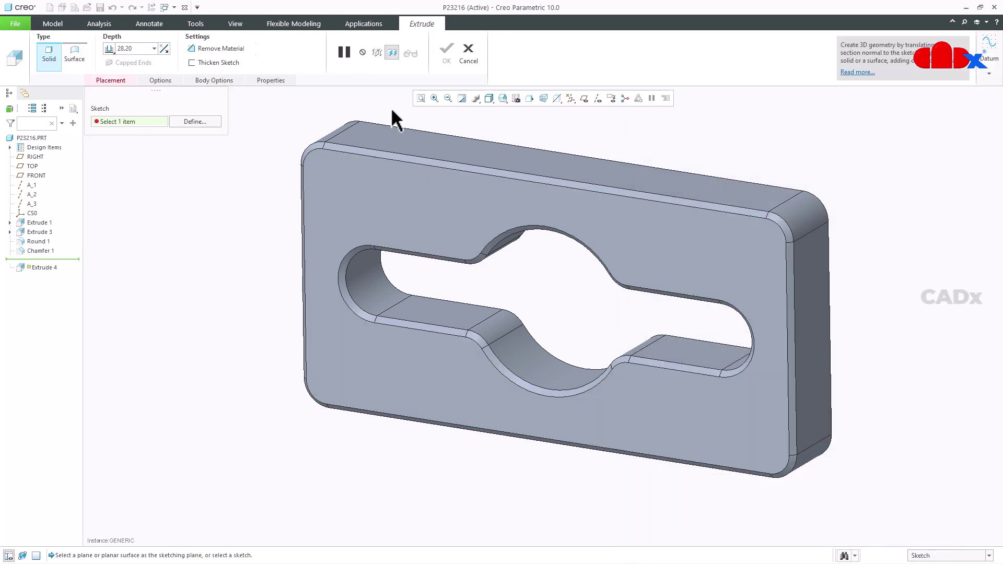
{"action": "left_click", "coordinate": [680, 406]}
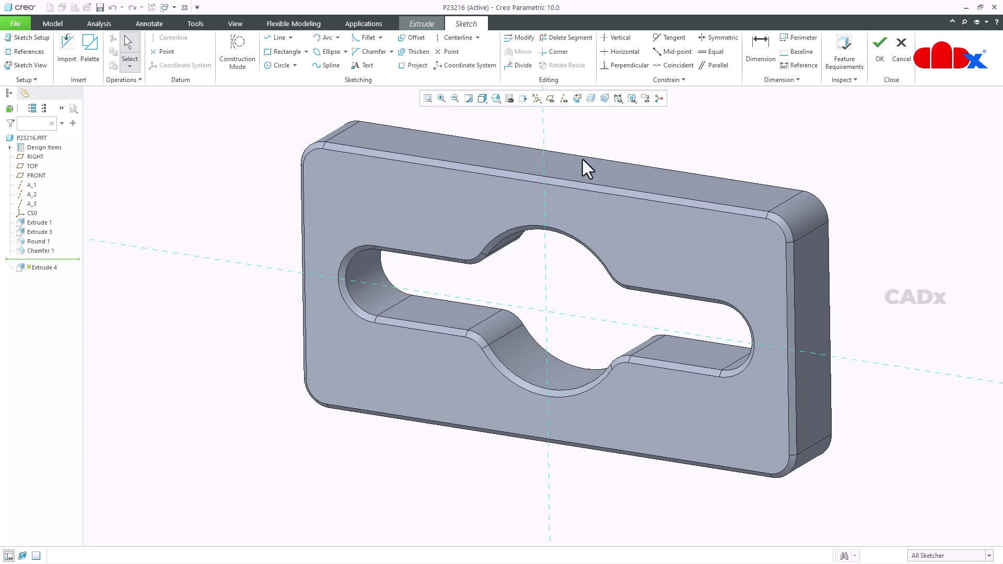
{"action": "left_click", "coordinate": [576, 99]}
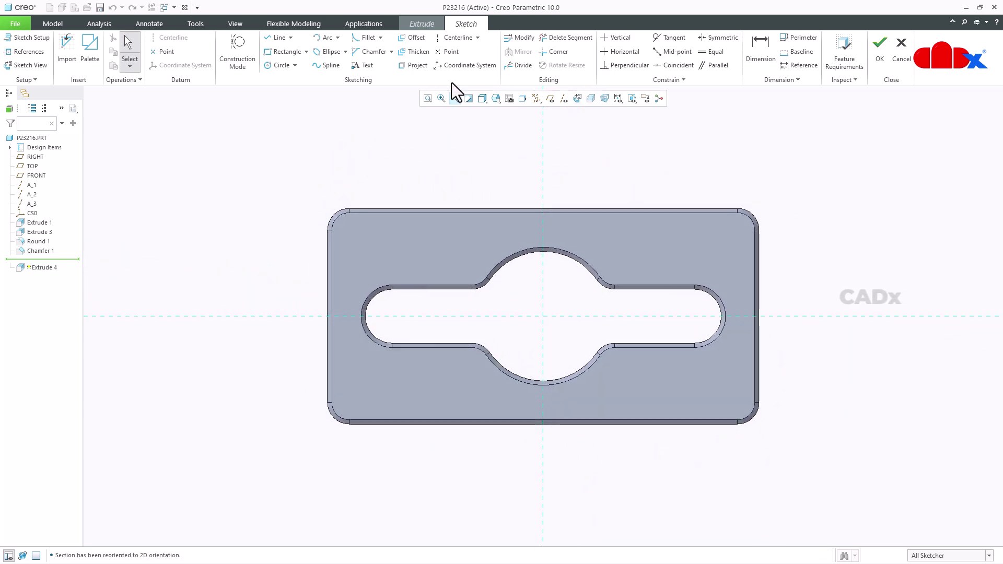
{"action": "left_click", "coordinate": [366, 65]}
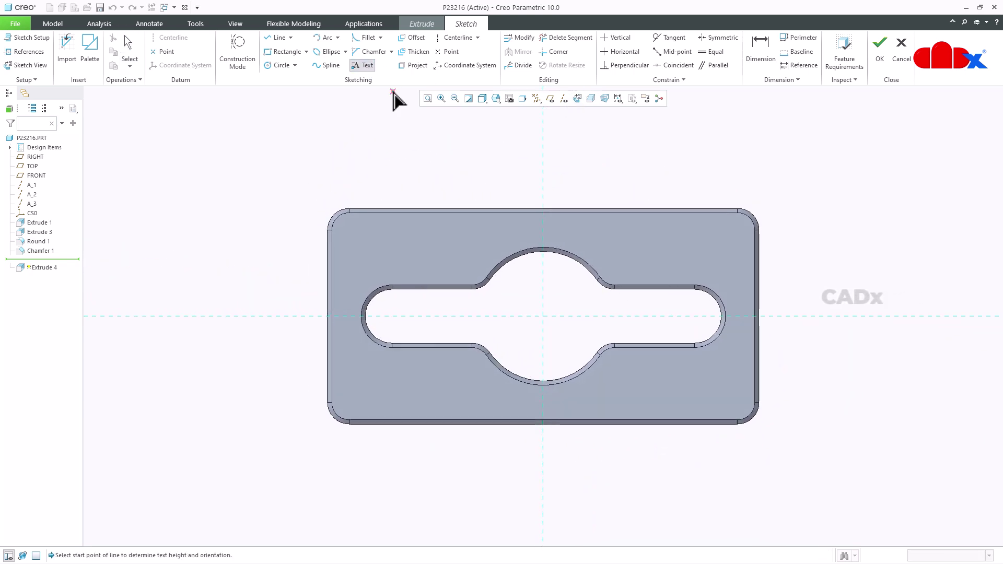
{"action": "left_click", "coordinate": [733, 402]}
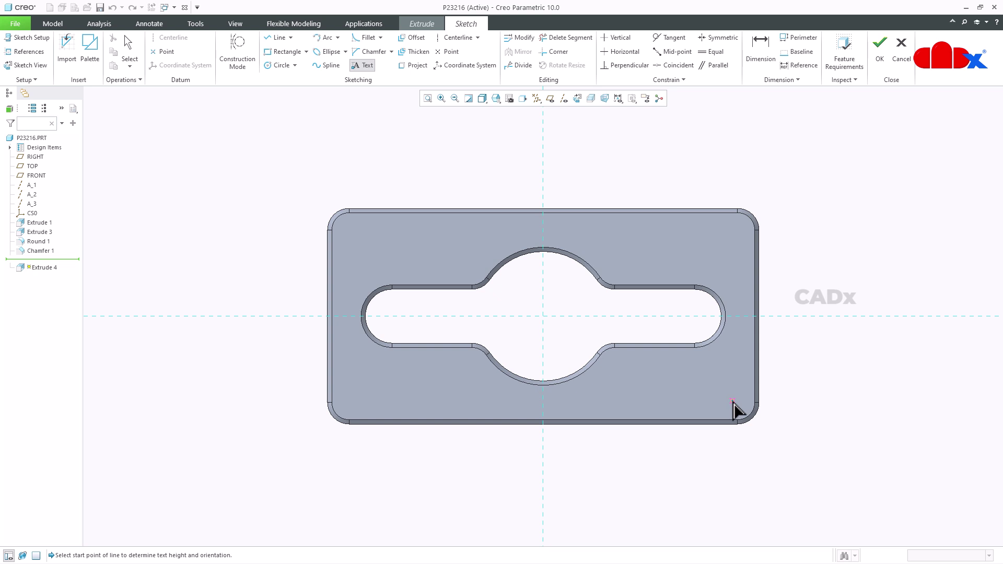
{"action": "left_click", "coordinate": [733, 367]}
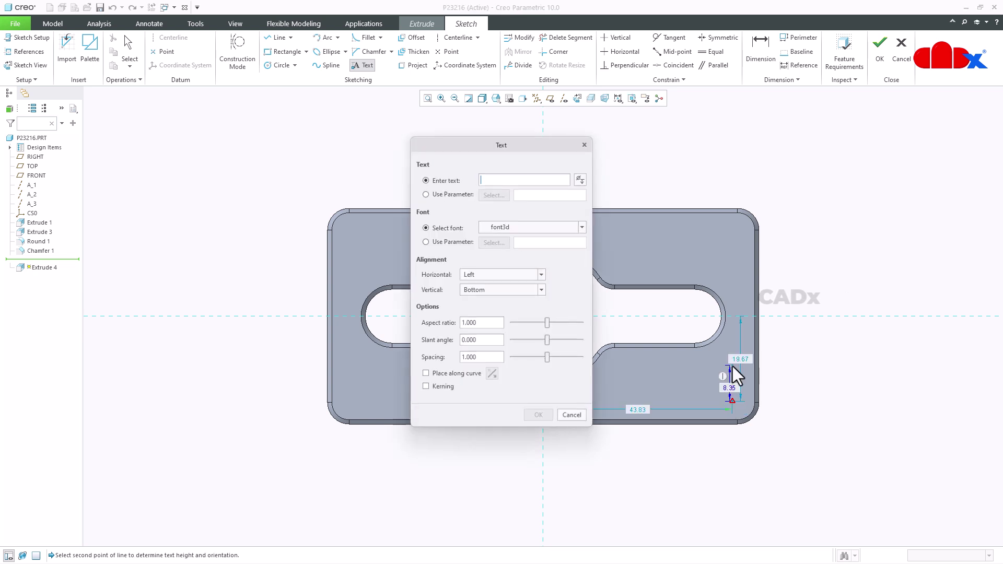
- Align the sketch text horizontally to the right and drive its content with the PART_NAME parameter
{"action": "left_click", "coordinate": [508, 274]}
{"action": "left_click", "coordinate": [497, 304]}
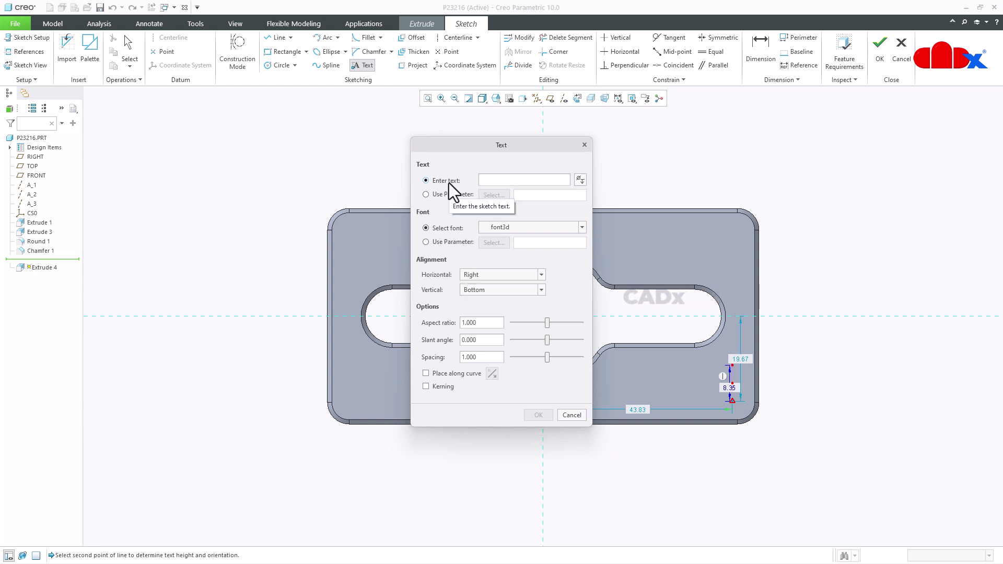
{"action": "left_click", "coordinate": [441, 195]}
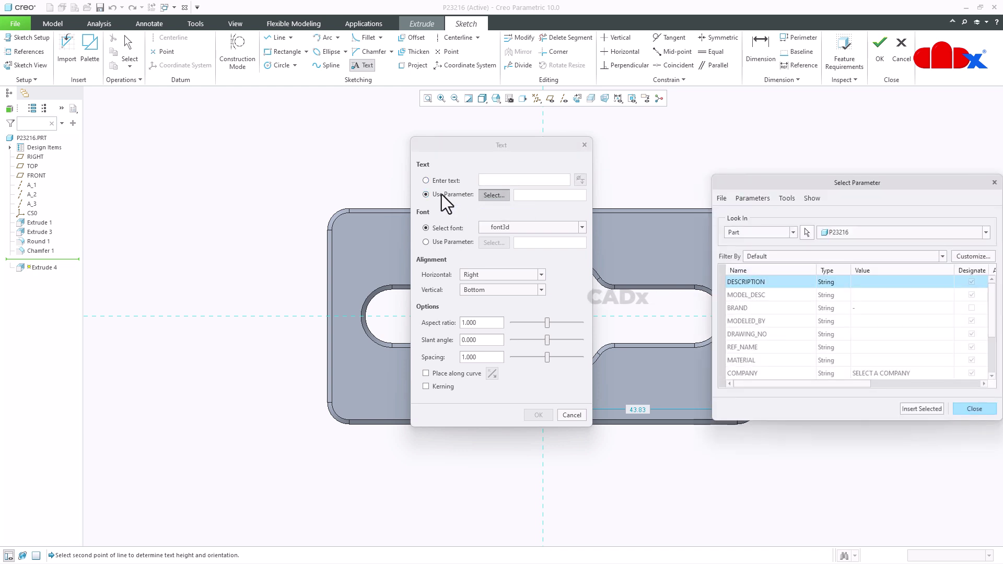
{"action": "scroll", "coordinate": [757, 347], "scroll_direction": "down", "scroll_amount": 2}
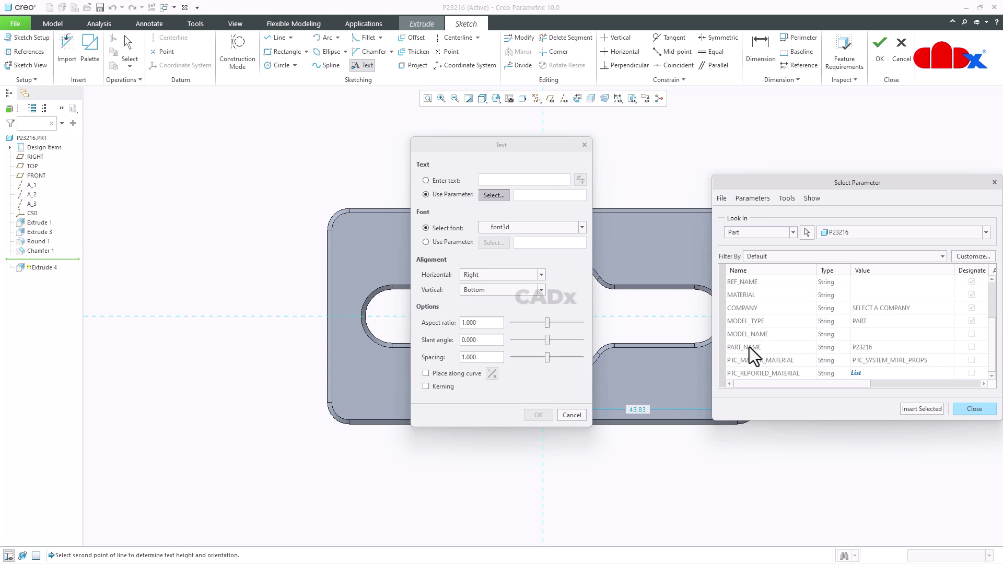
{"action": "left_click", "coordinate": [750, 347]}
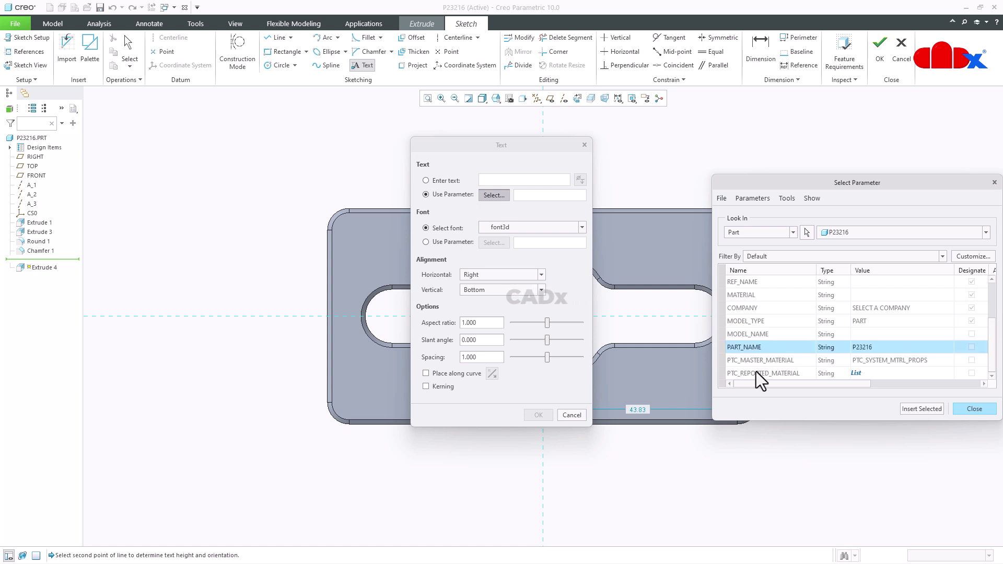
{"action": "left_click", "coordinate": [936, 411]}
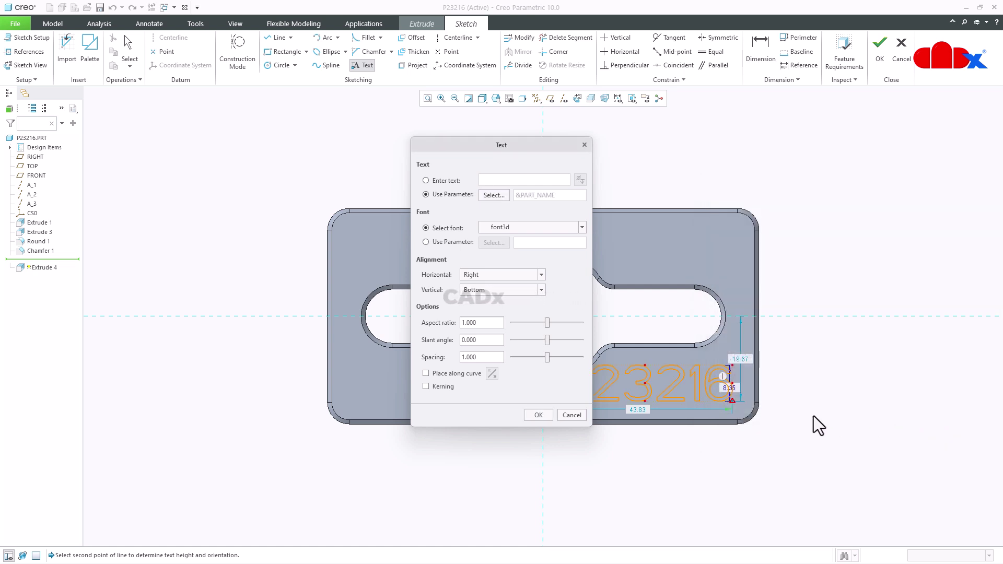
{"action": "left_click", "coordinate": [538, 415]}
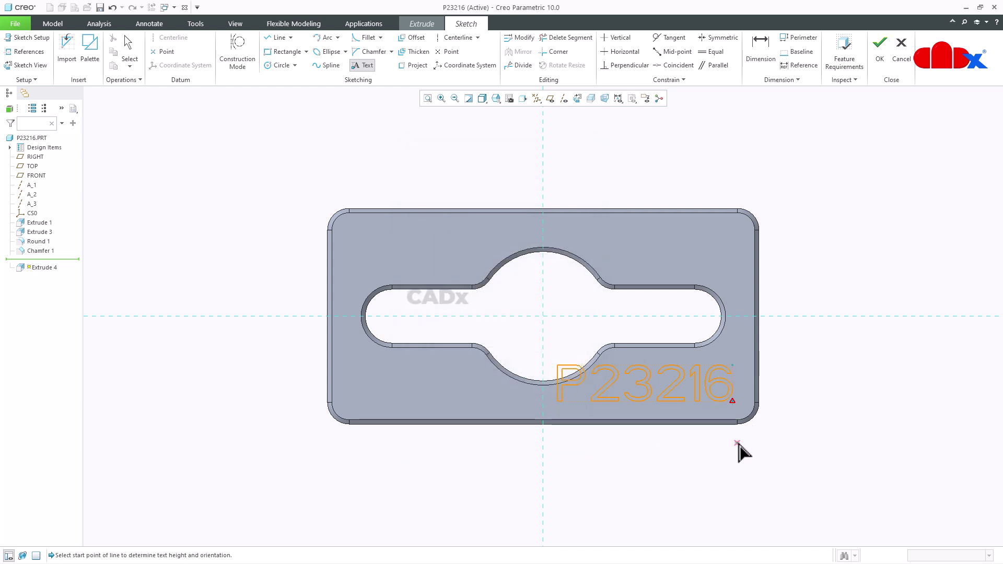
{"action": "middle_click", "coordinate": [818, 422]}
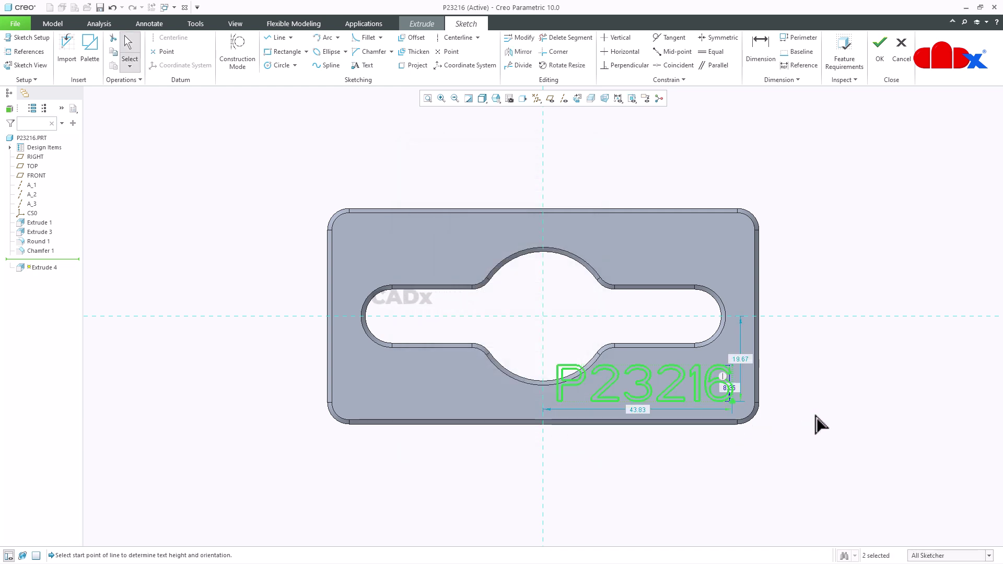
- Set the text height to 5 and dimension the text's base point 5 from the plate's right edge
{"action": "double_click", "coordinate": [734, 388]}
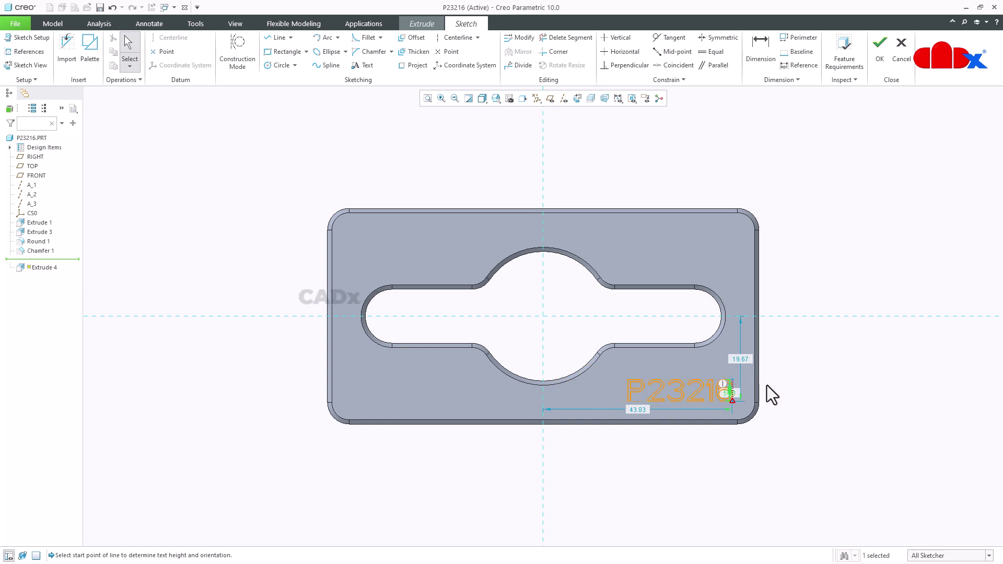
{"action": "right_click", "coordinate": [783, 353]}
{"action": "left_click", "coordinate": [895, 372]}
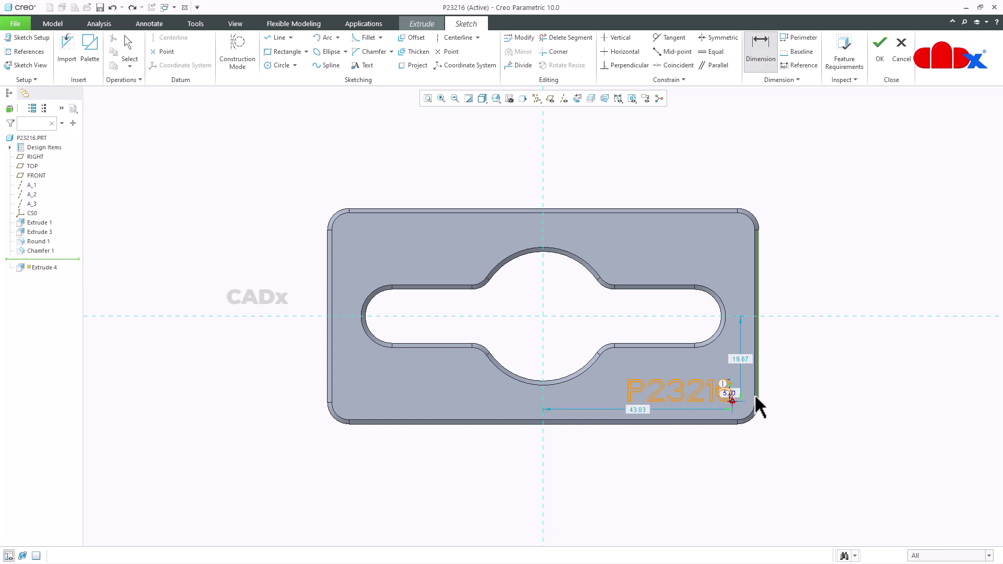
{"action": "middle_click", "coordinate": [778, 388]}
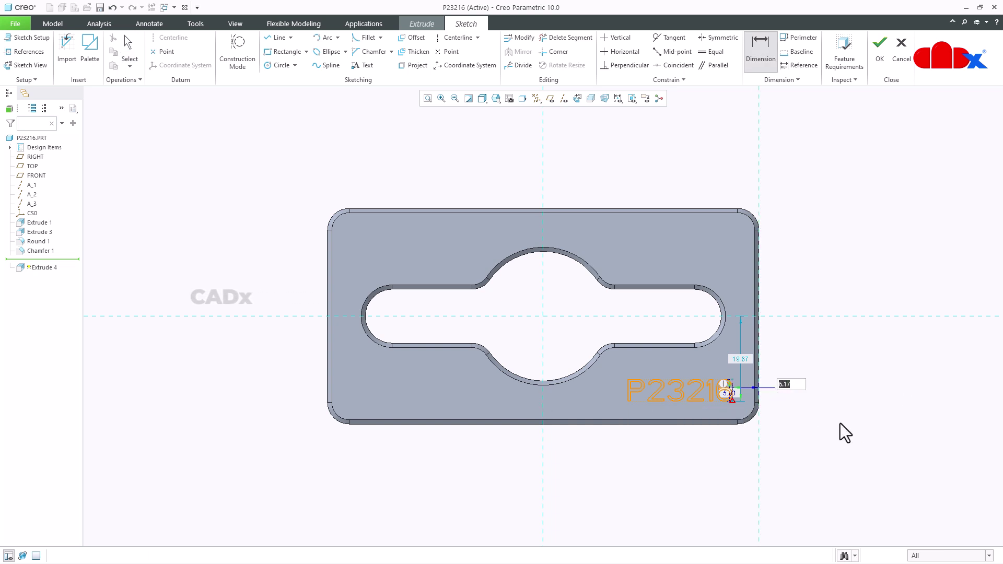
{"action": "type", "text": "5"}
{"action": "key", "text": "Return"}
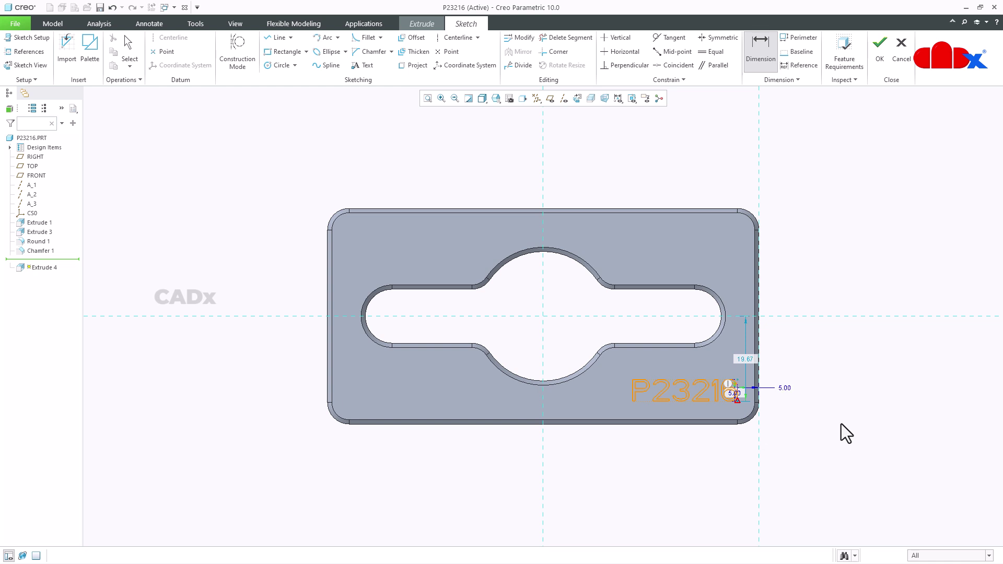
- Dimension the text's base point 5 from the plate's bottom edge and finish the sketch
{"action": "left_click", "coordinate": [736, 412]}
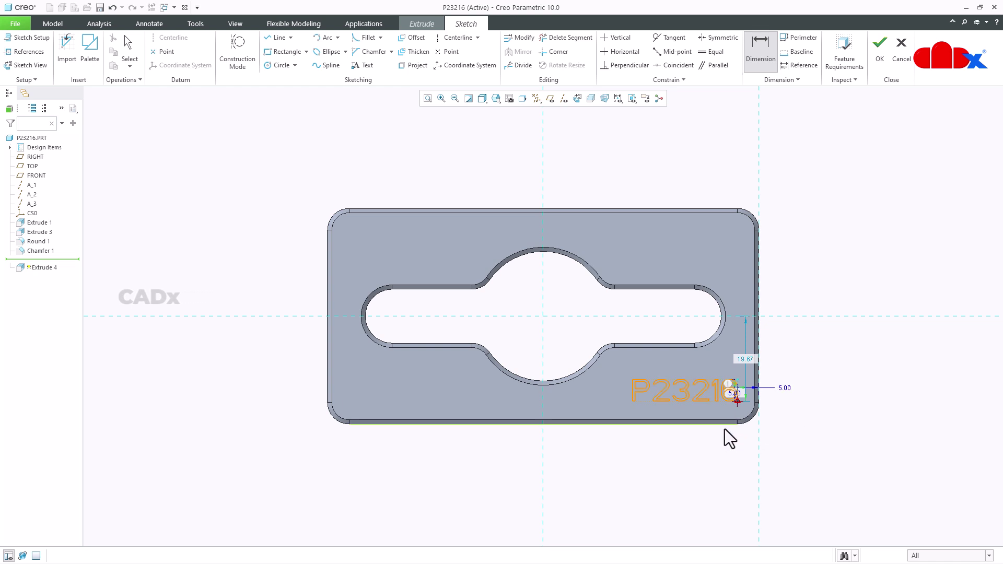
{"action": "left_click", "coordinate": [725, 428]}
{"action": "middle_click", "coordinate": [713, 452]}
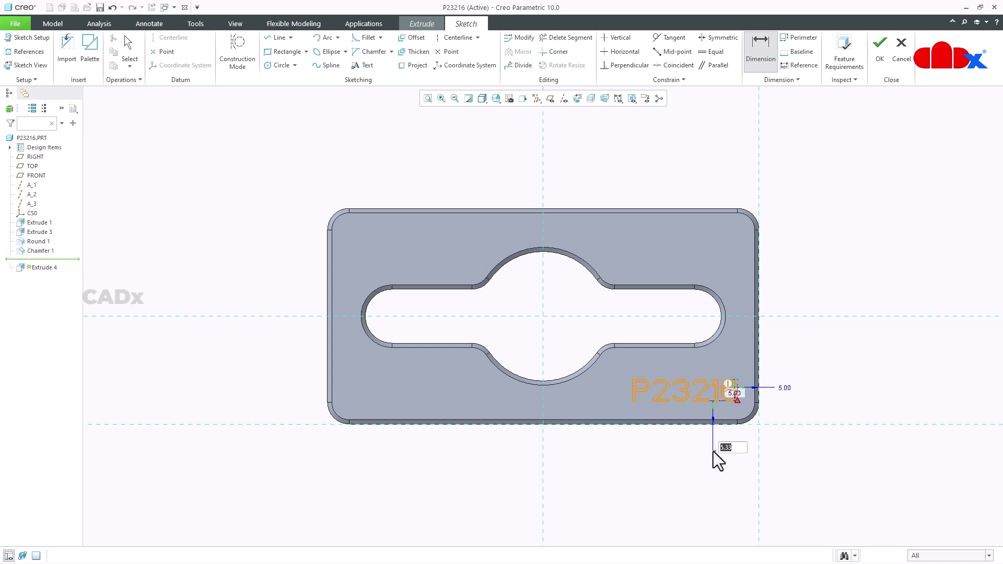
{"action": "type", "text": "5"}
{"action": "key", "text": "Return"}
{"action": "middle_click", "coordinate": [802, 471]}
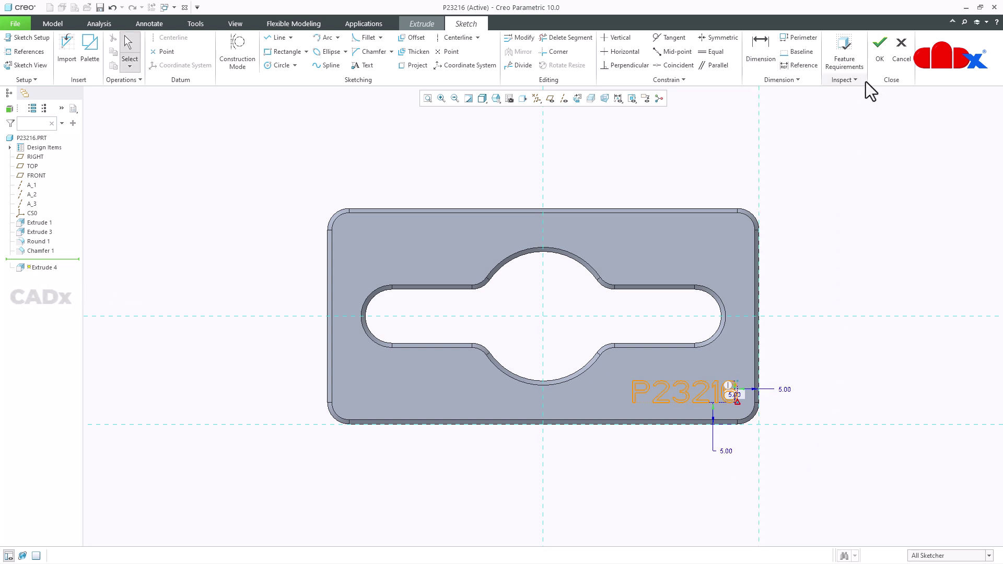
{"action": "left_click", "coordinate": [877, 58]}
- Flip the text extrusion into the plate so it removes material, set its depth to 1, and complete the cut
{"action": "middle_click_drag", "start_coordinate": [837, 207], "coordinate": [807, 262]}
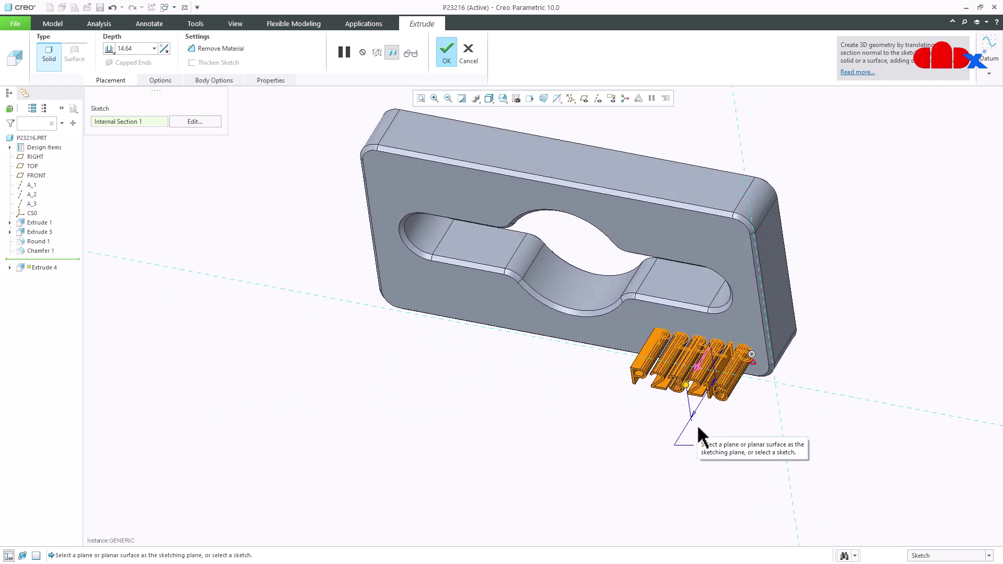
{"action": "left_click", "coordinate": [166, 50]}
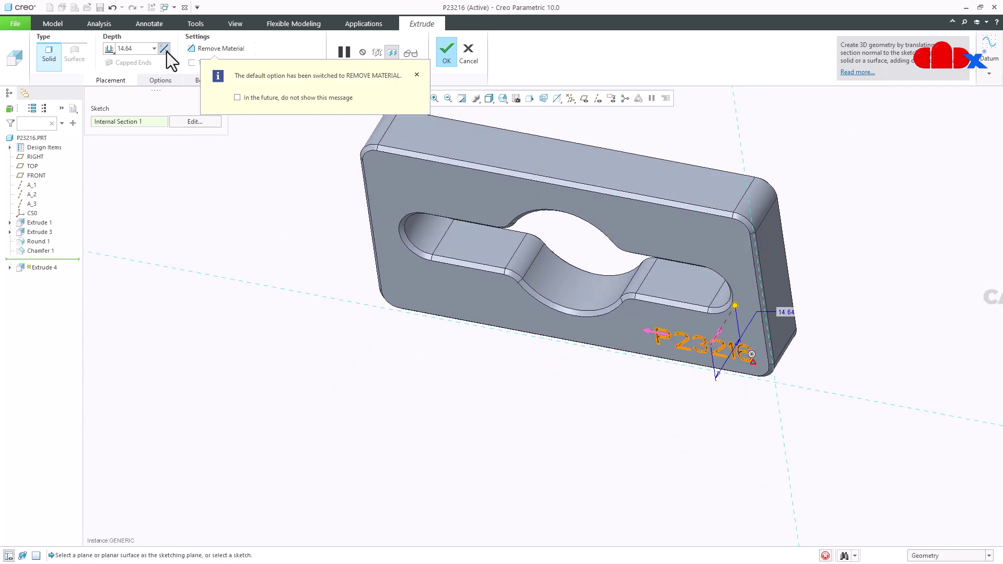
{"action": "double_click", "coordinate": [789, 312]}
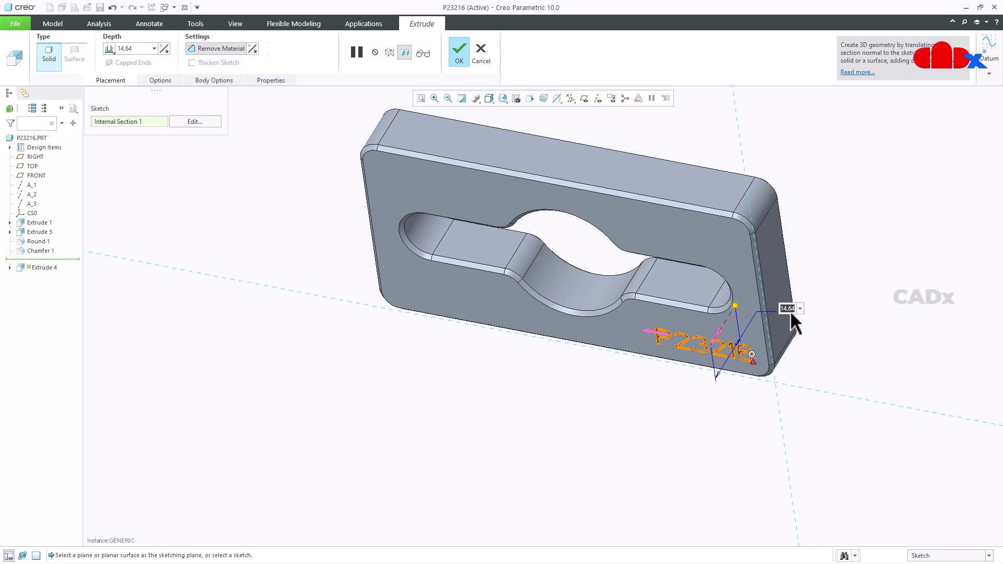
{"action": "type", "text": "1"}
{"action": "key", "text": "Return"}
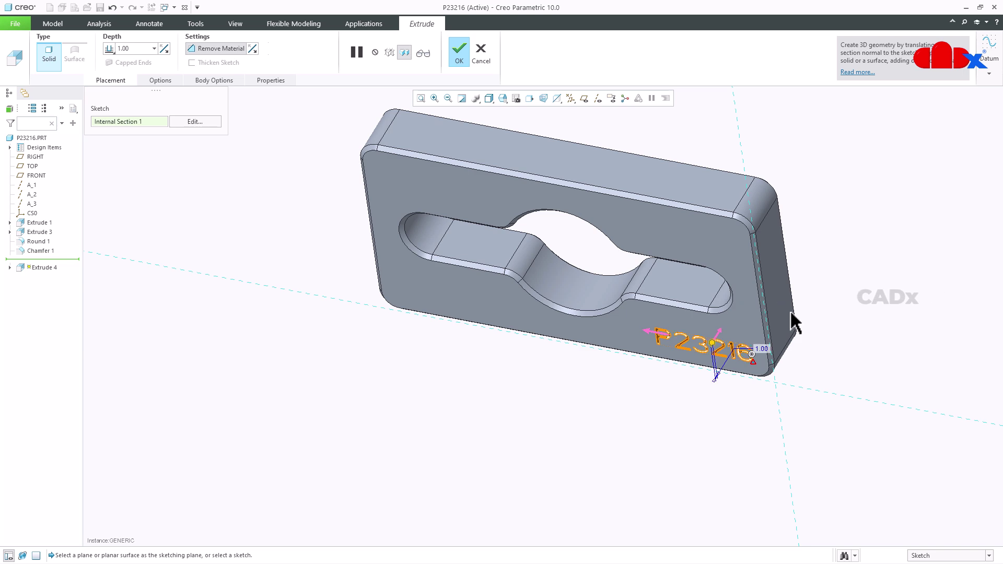
{"action": "left_click", "coordinate": [458, 54]}
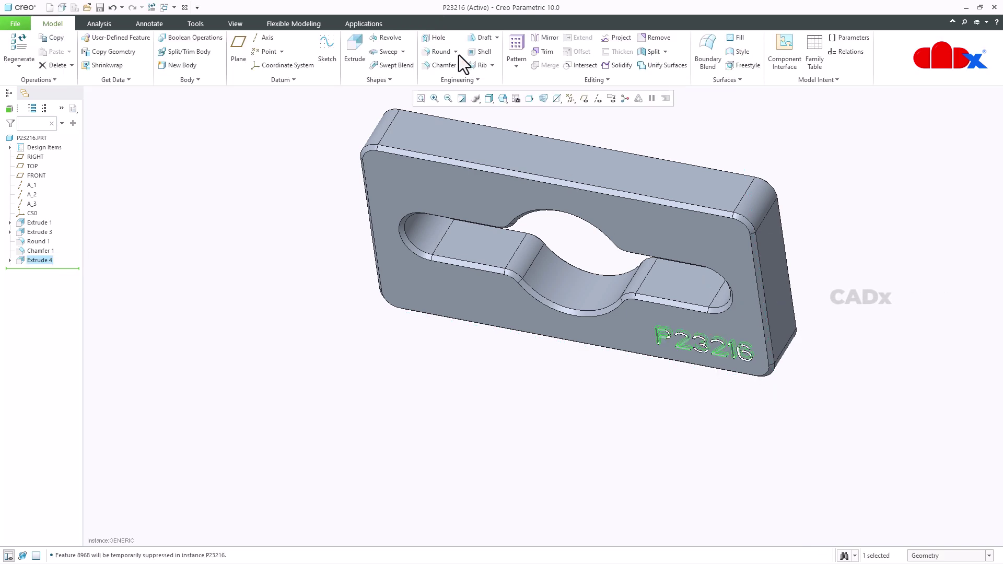
- Examine the engraved text on the front face and review the part's relation that drives PART_NAME
{"action": "left_click", "coordinate": [765, 477]}
{"action": "middle_click_drag", "start_coordinate": [766, 477], "coordinate": [735, 385]}
{"action": "scroll", "coordinate": [735, 385], "scroll_direction": "up", "scroll_amount": 3}
{"action": "middle_click_drag", "start_coordinate": [716, 450], "coordinate": [708, 523]}
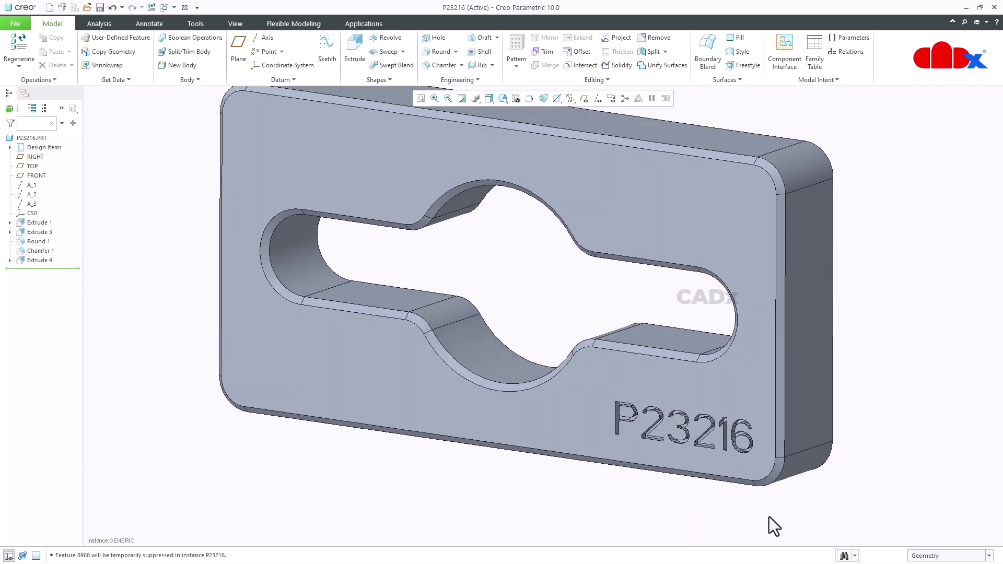
{"action": "left_click", "coordinate": [847, 51]}
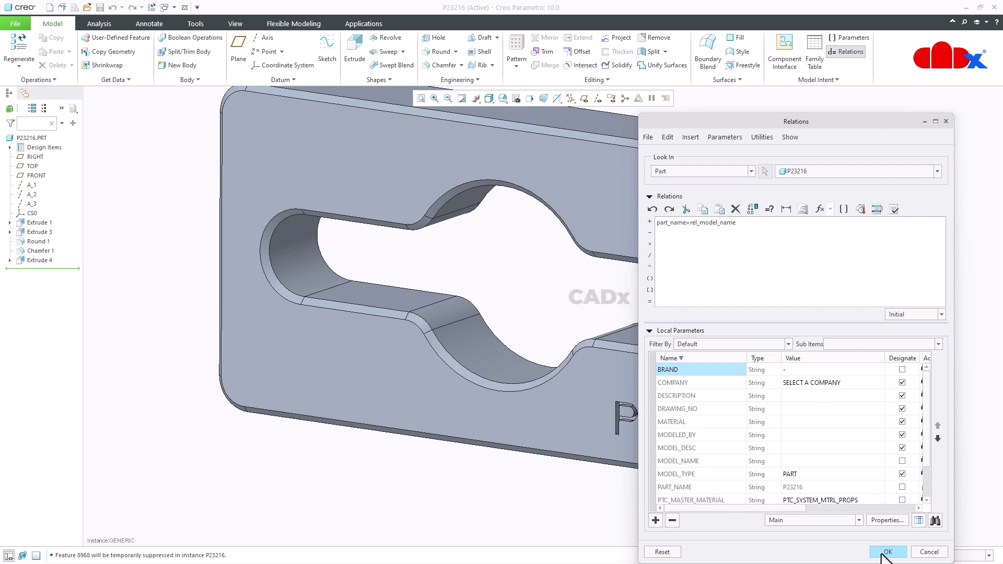
{"action": "left_click", "coordinate": [888, 552]}
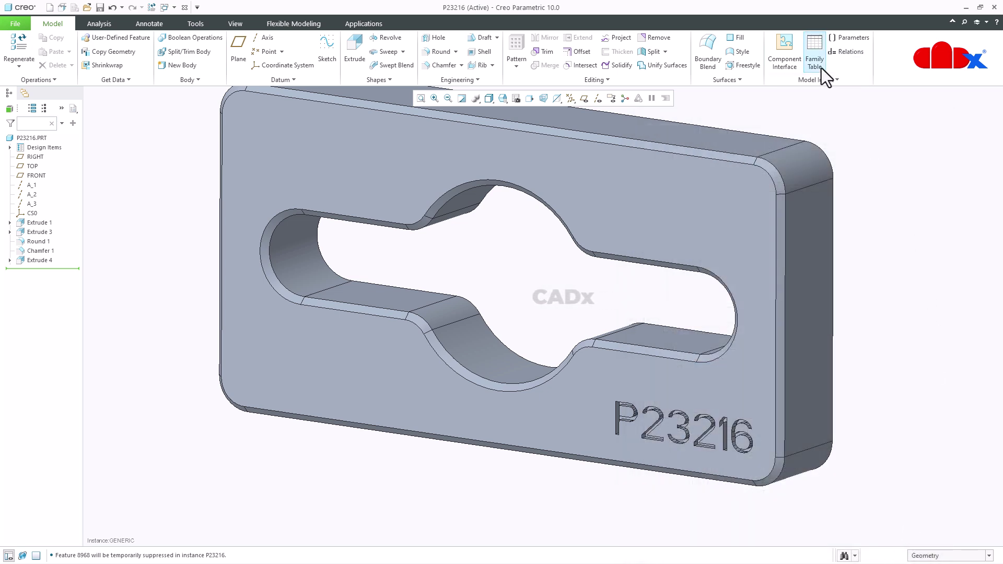
- Verify all instances in the P23216 family table, from P23216_6 to P23216_10
{"action": "left_click", "coordinate": [819, 65]}
{"action": "left_click", "coordinate": [617, 132]}
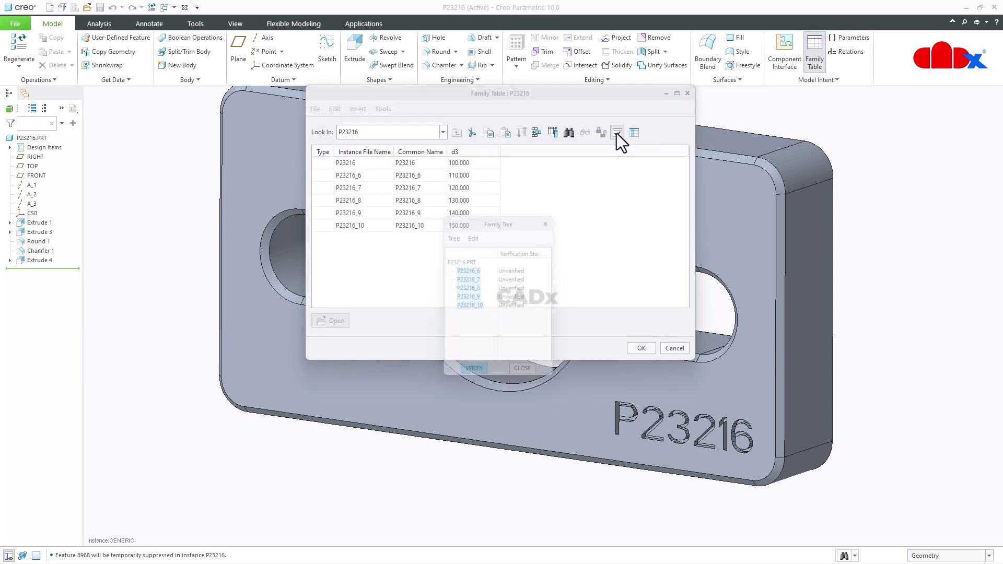
{"action": "left_click", "coordinate": [475, 377]}
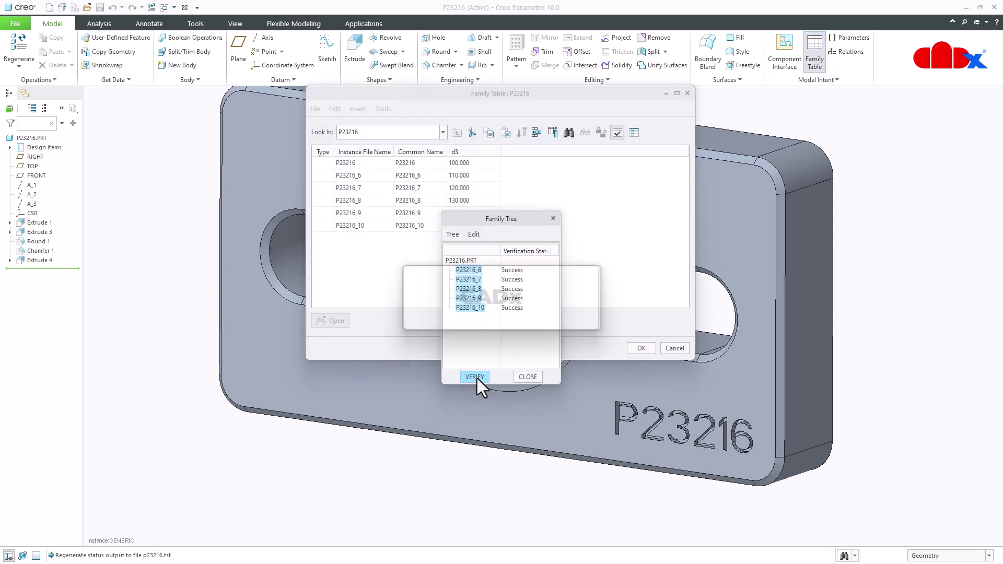
{"action": "left_click", "coordinate": [527, 377]}
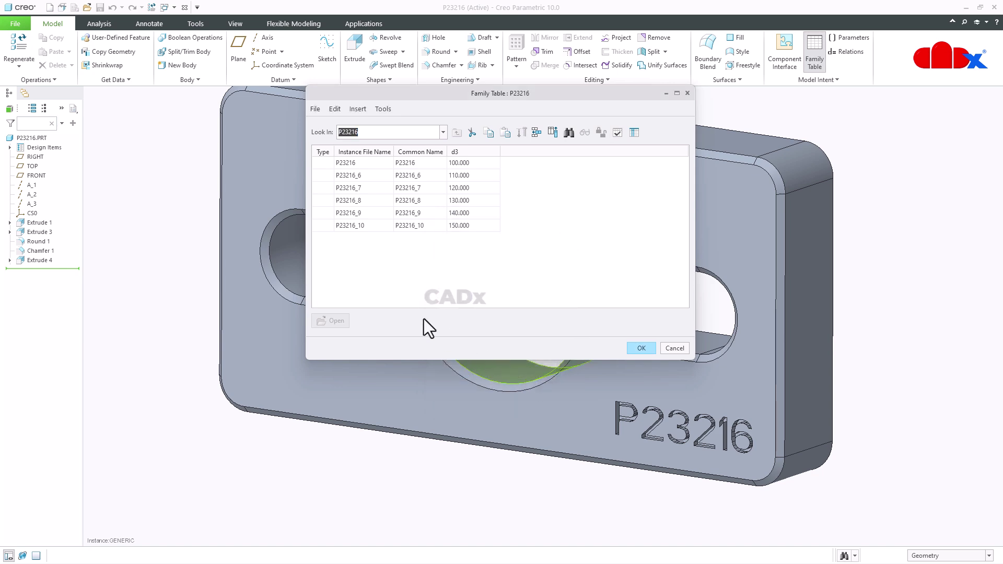
- Open instance P23216_7 from the family table and examine the part number engraved on its front face
{"action": "left_click", "coordinate": [345, 187]}
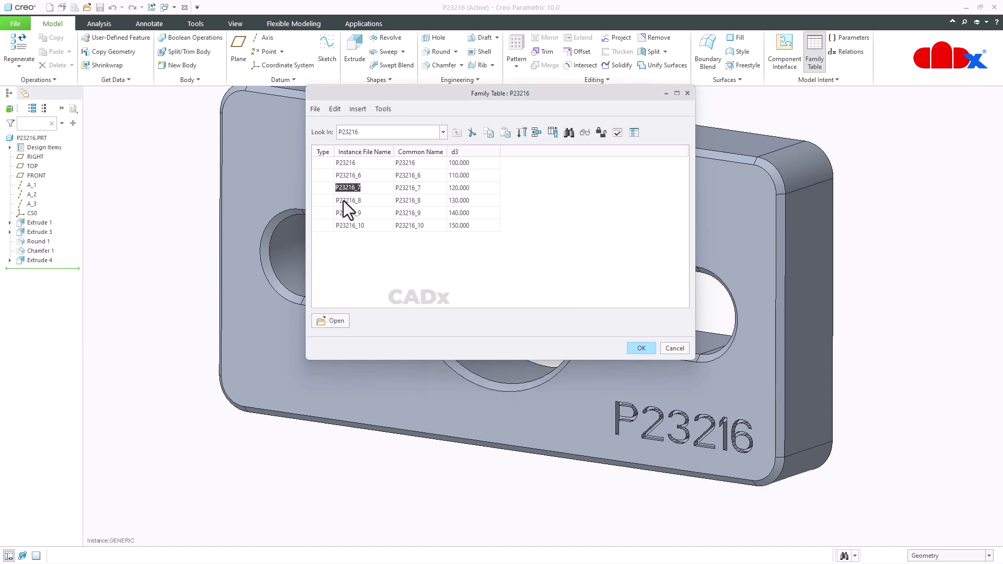
{"action": "left_click", "coordinate": [337, 321]}
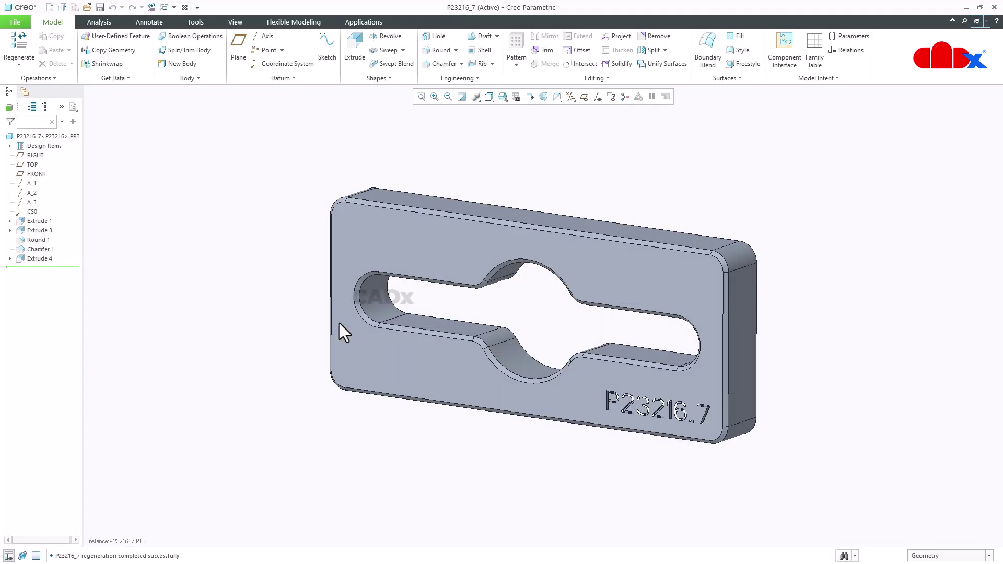
{"action": "scroll", "coordinate": [725, 432], "scroll_direction": "down", "scroll_amount": 3}
{"action": "scroll", "coordinate": [725, 433], "scroll_direction": "down", "scroll_amount": 2}
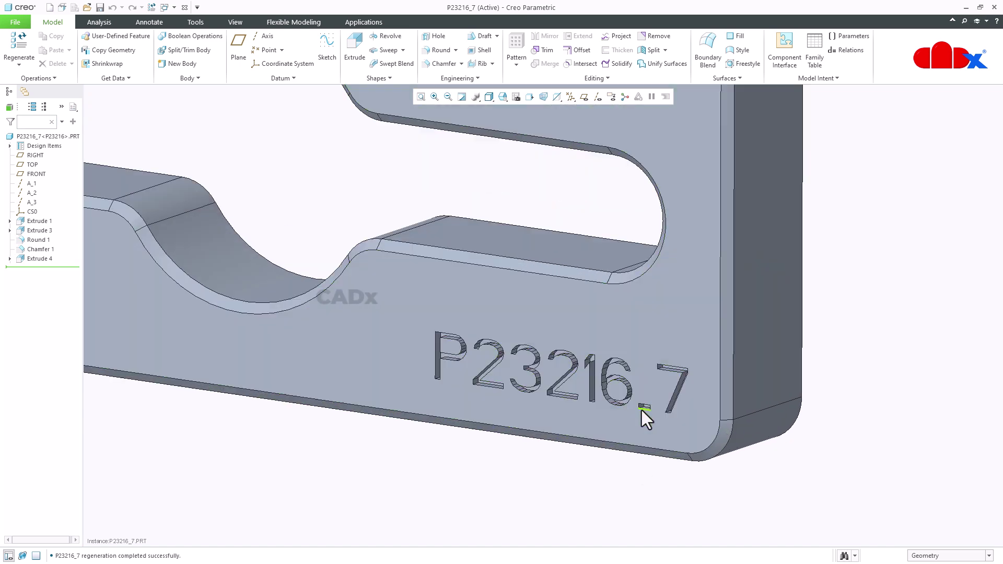
{"action": "left_click", "coordinate": [499, 119]}
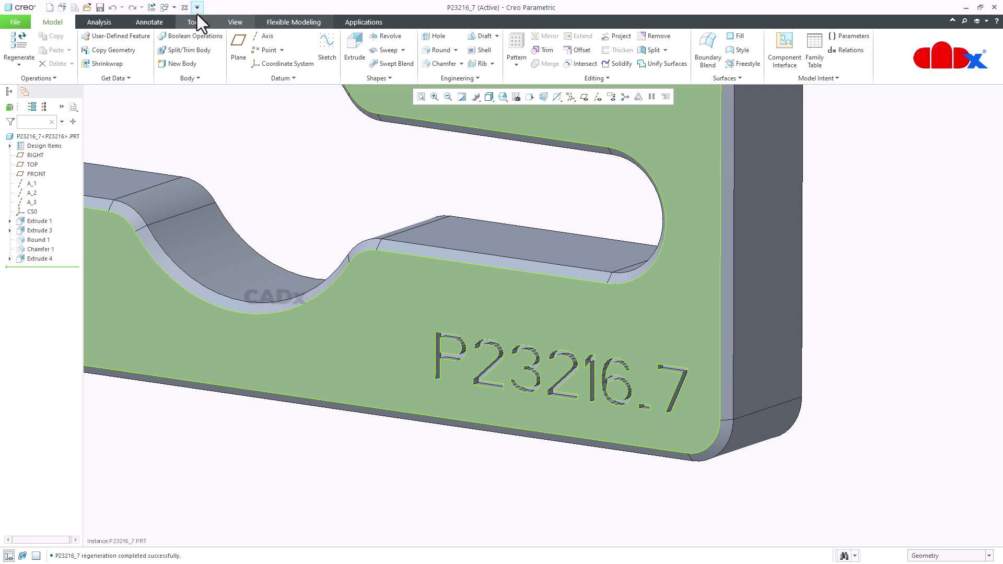
- Return to the generic P23216, open instance P23216_10 from its family table, and examine its engraved part number
{"action": "left_click", "coordinate": [168, 7]}
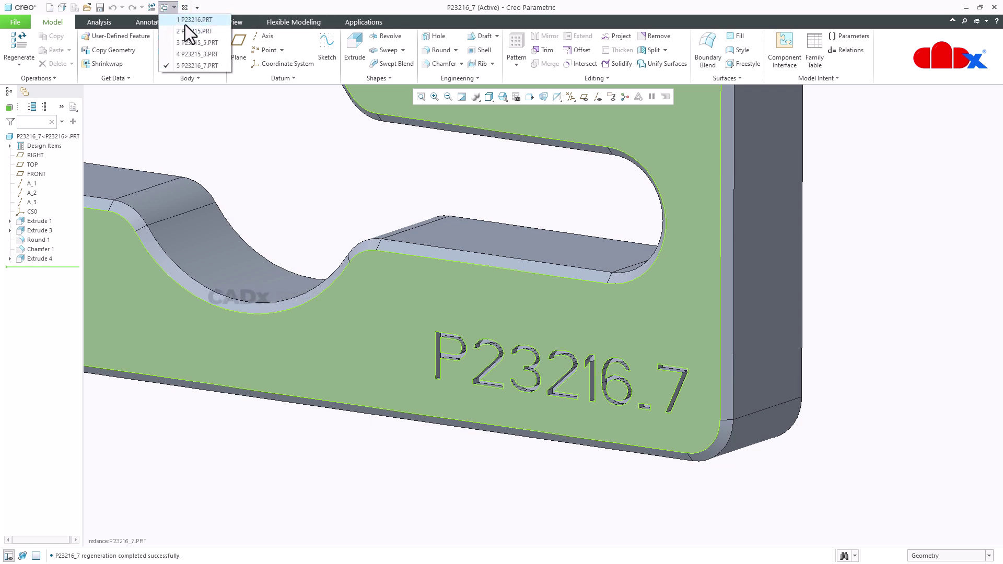
{"action": "left_click", "coordinate": [187, 19]}
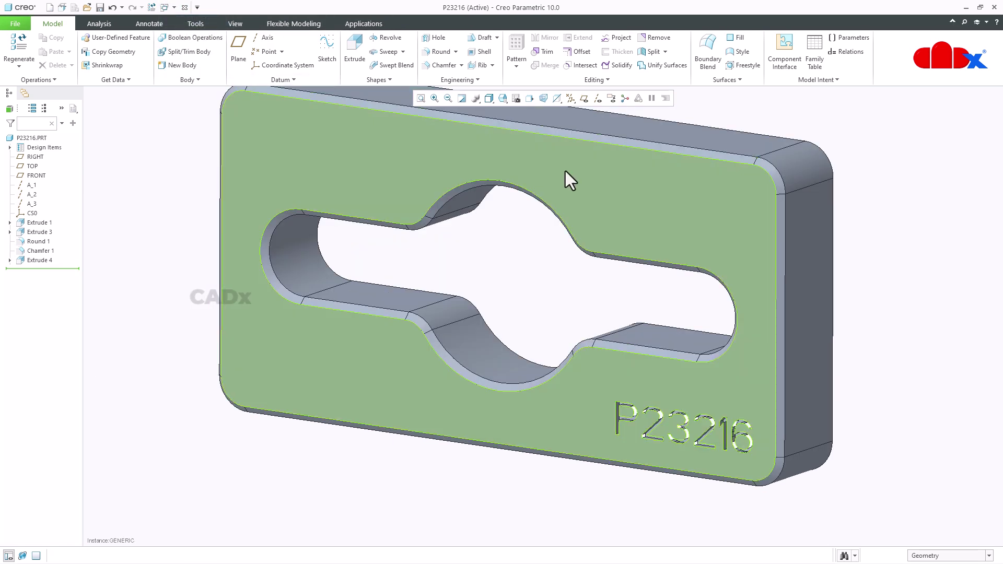
{"action": "left_click", "coordinate": [814, 53]}
{"action": "left_click", "coordinate": [375, 225]}
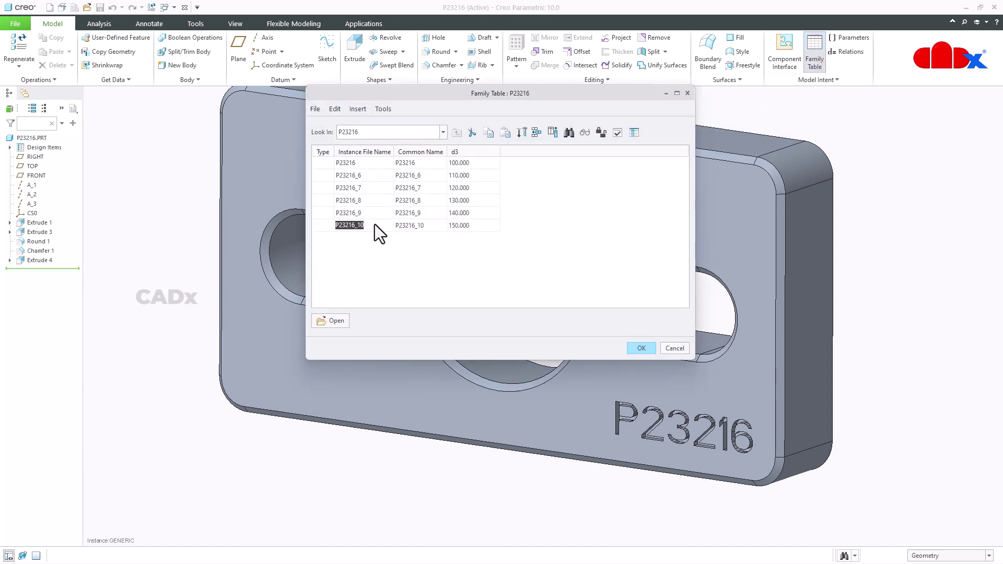
{"action": "left_click", "coordinate": [336, 322]}
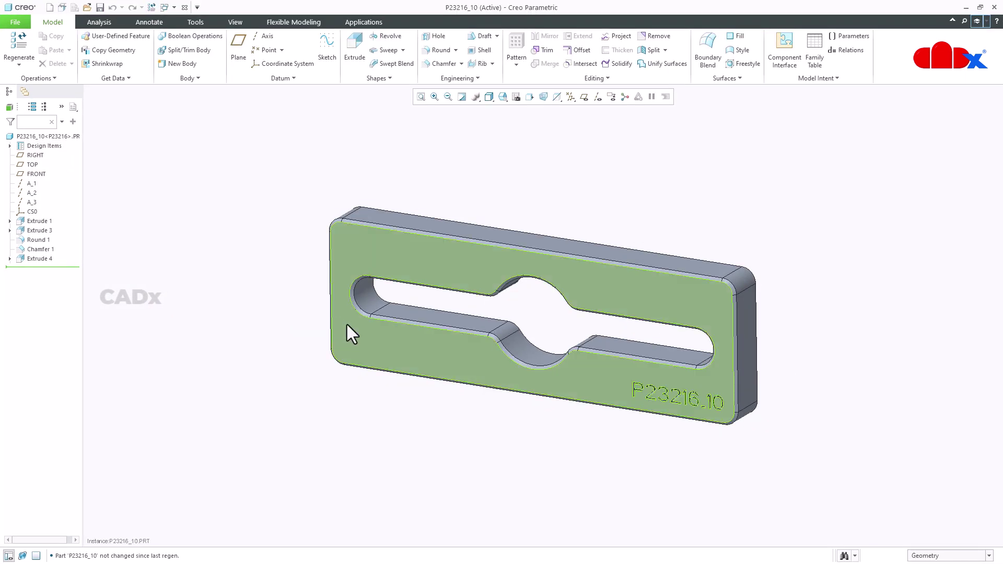
{"action": "scroll", "coordinate": [698, 415], "scroll_direction": "up", "scroll_amount": 3}
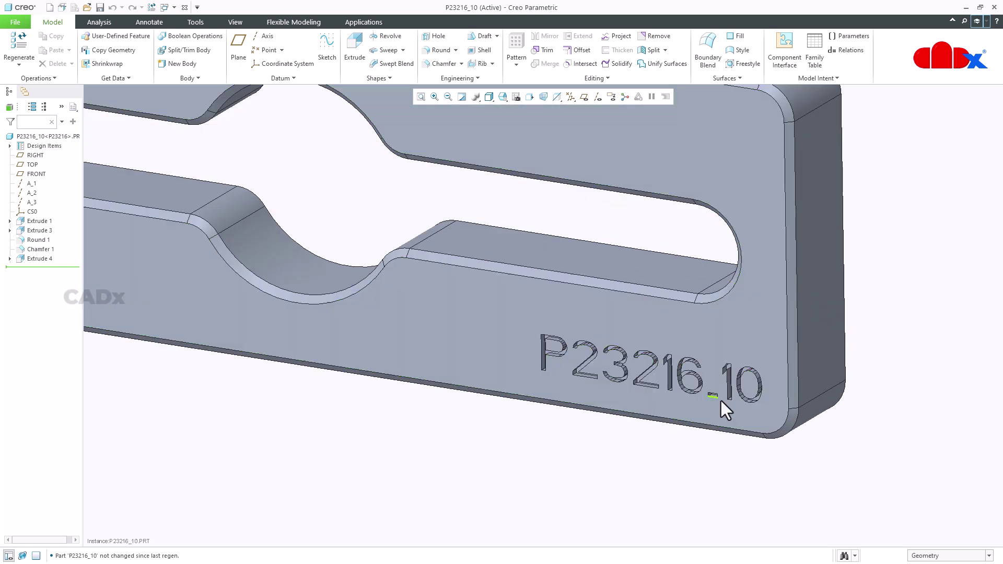
{"action": "left_click", "coordinate": [694, 396]}
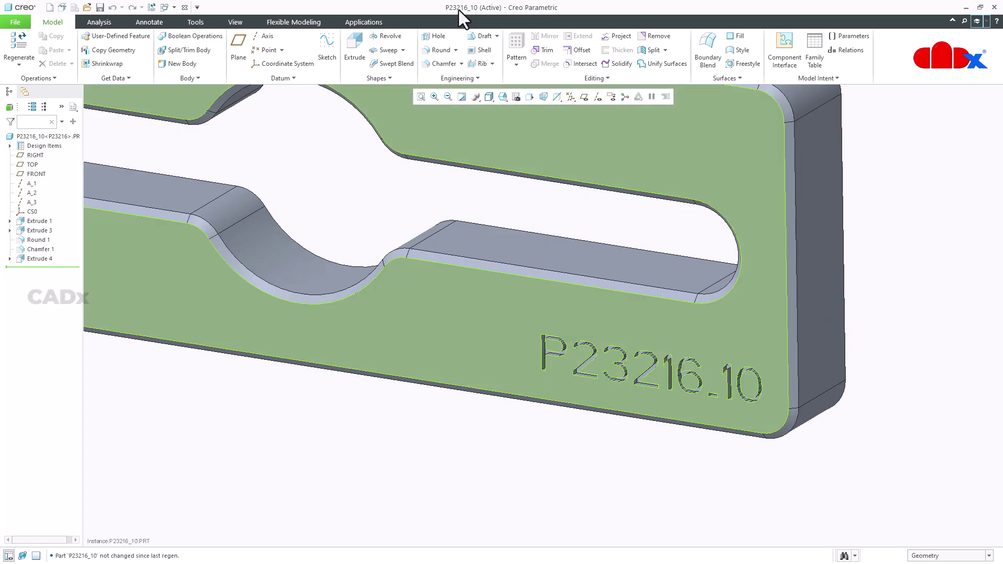
{"action": "left_click", "coordinate": [747, 441]}
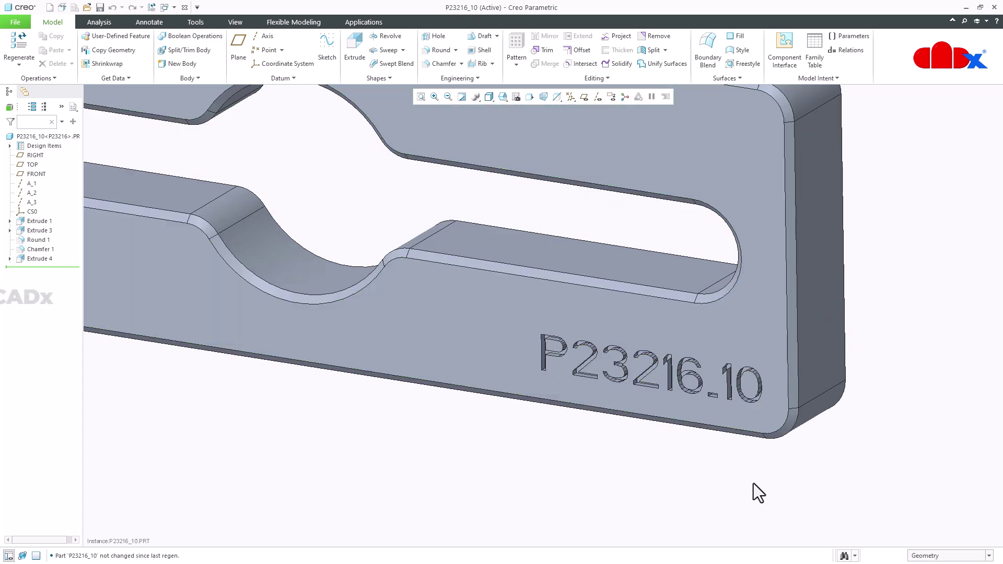
{"action": "scroll", "coordinate": [754, 484], "scroll_direction": "down", "scroll_amount": 3}
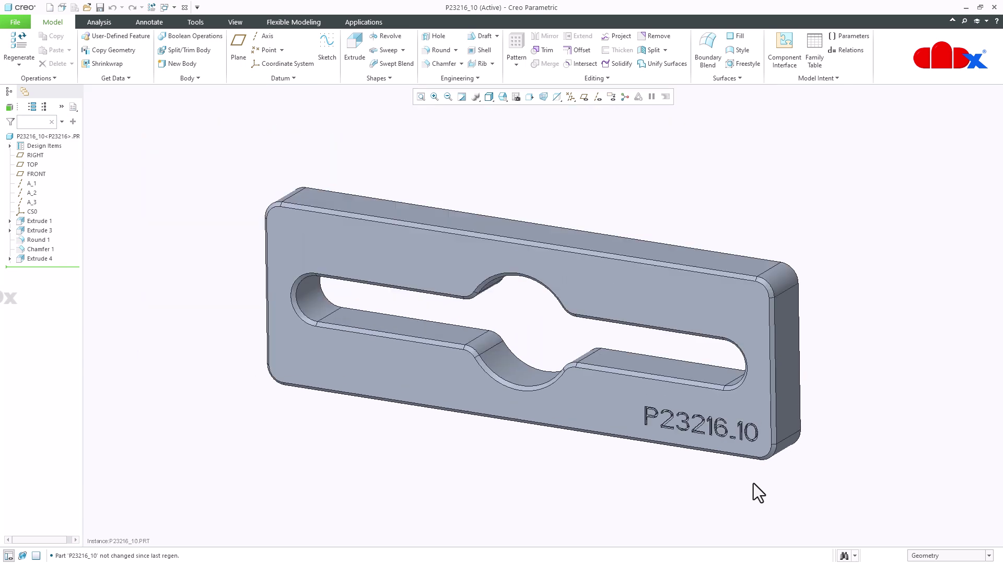